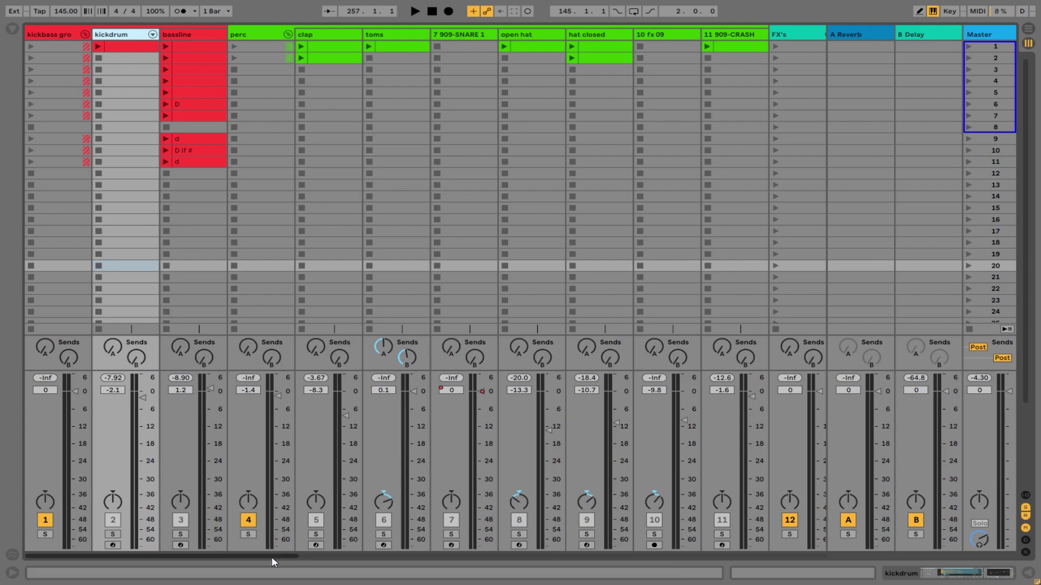
Switch from the Session View to the Arrangement View and examine the whole song timeline.
left_click_drag(269, 555, 178, 545)
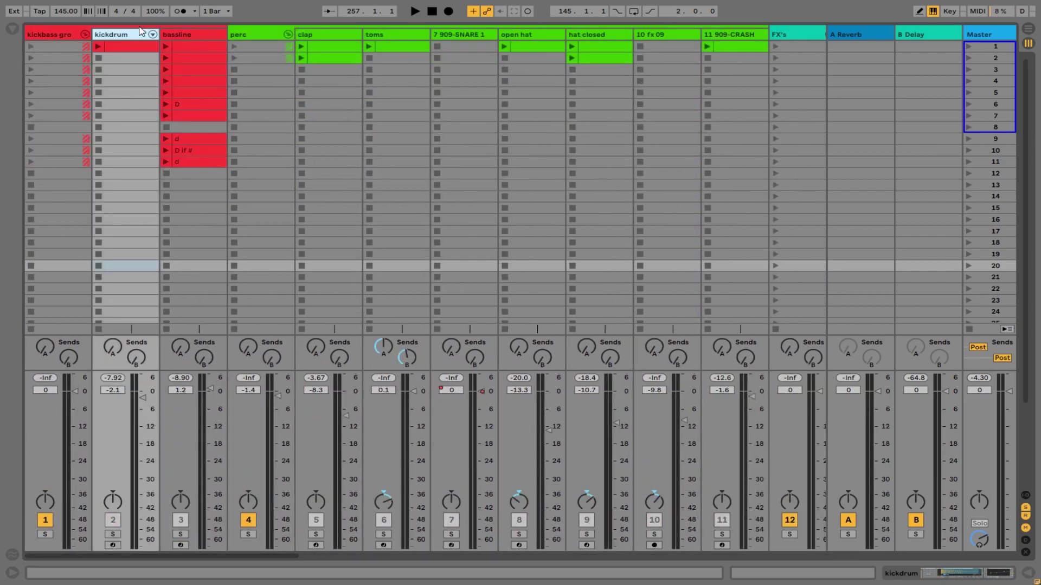
left_click(11, 29)
left_click(13, 28)
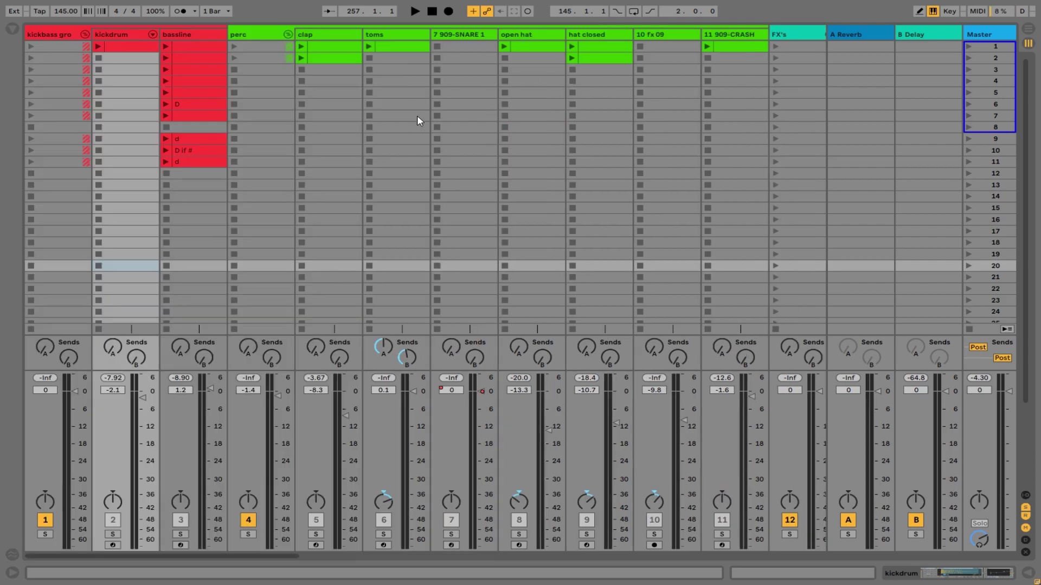
left_click(1032, 29)
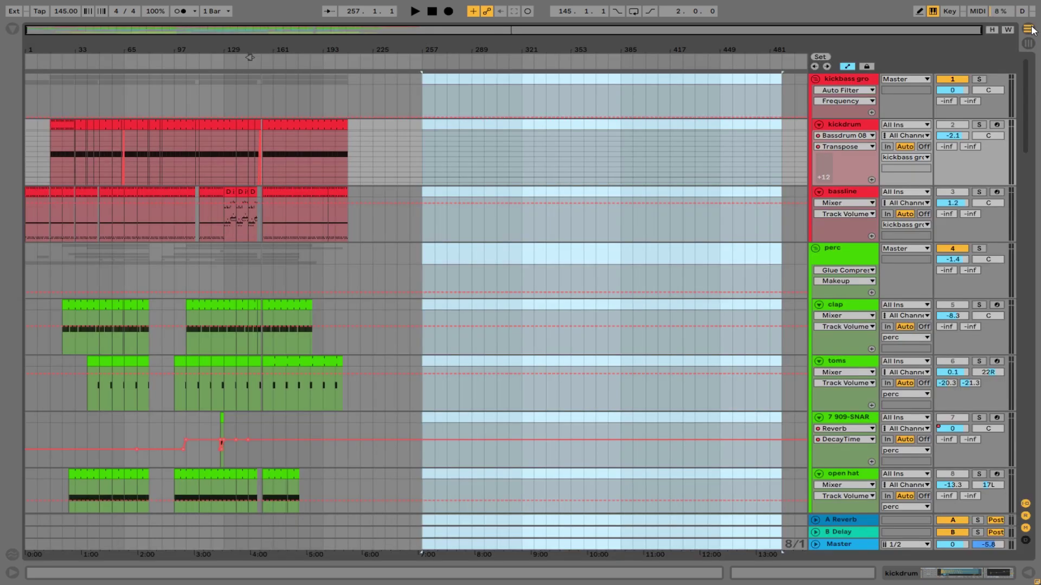
left_click_drag(423, 53, 365, 66)
left_click_drag(44, 53, 79, 52)
left_click_drag(1026, 135, 1022, 31)
left_click_drag(630, 43, 242, 49)
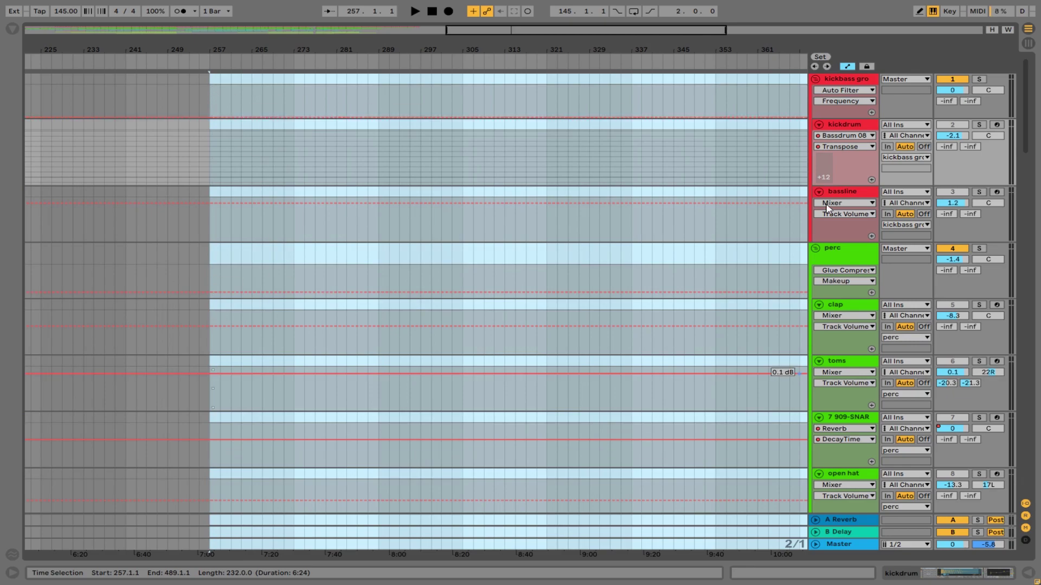
key("w")
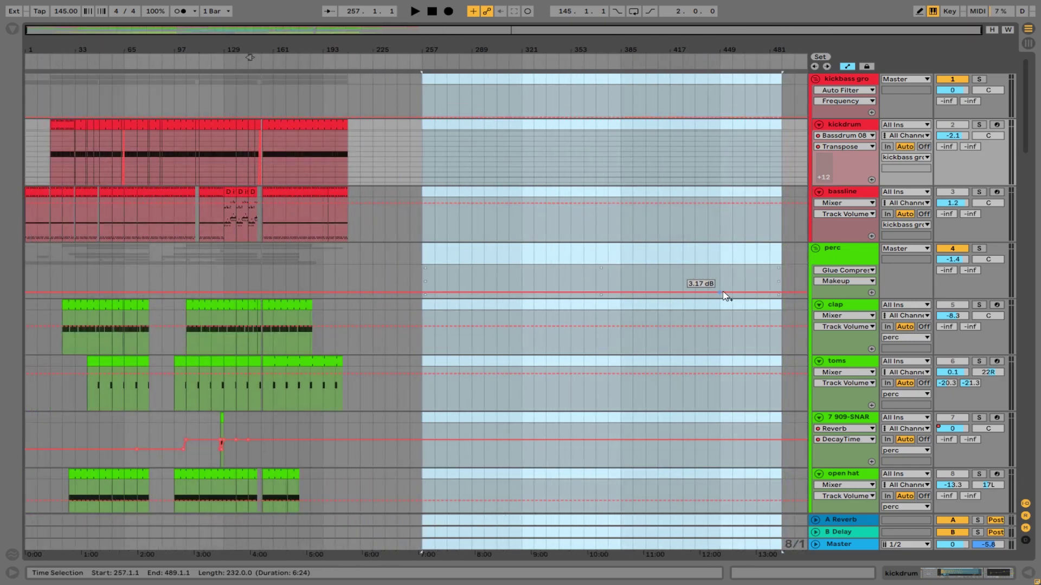
Select the kickdrum track in the Session View and mark bars 281 to 297 on its lane in the Arrangement View.
key("Tab")
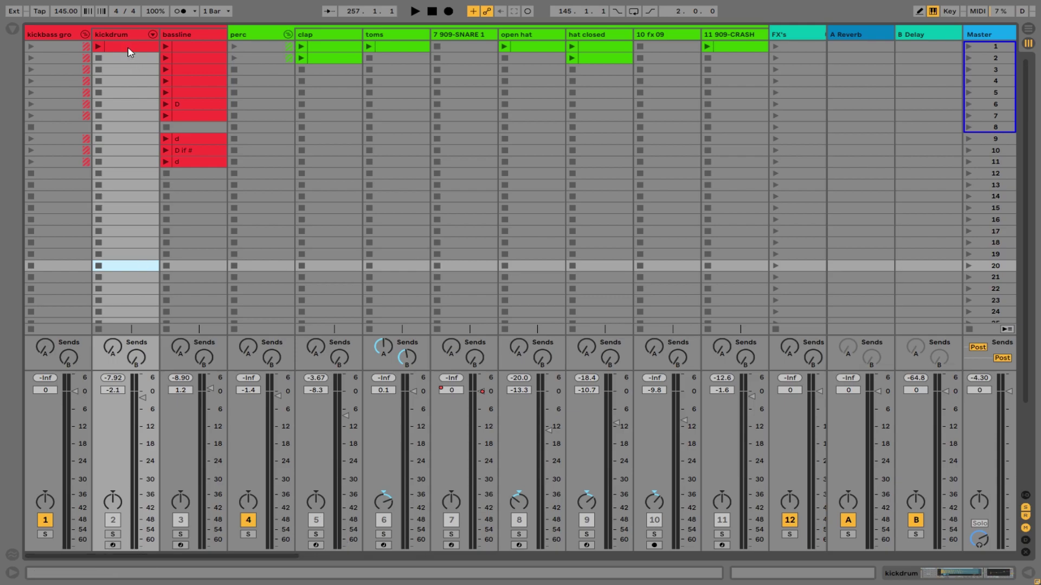
left_click(118, 34)
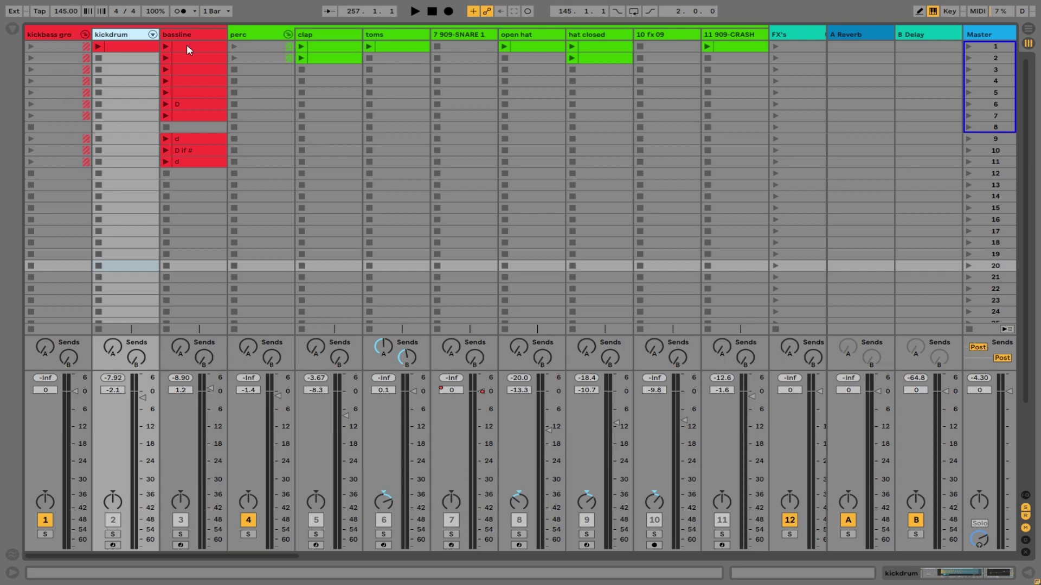
key("Tab")
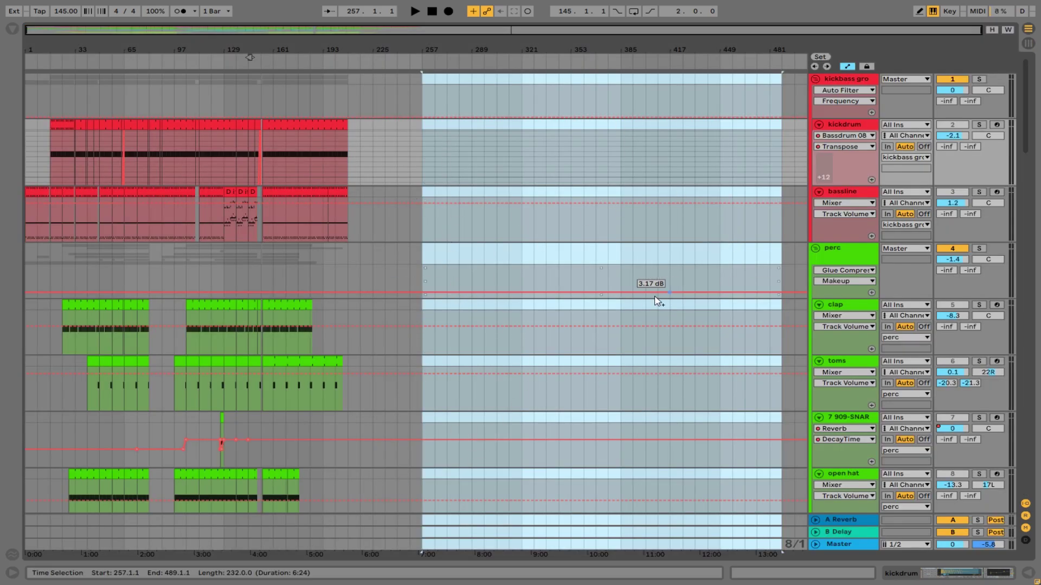
left_click_drag(434, 46, 448, 135)
key("minus")
left_click(507, 135)
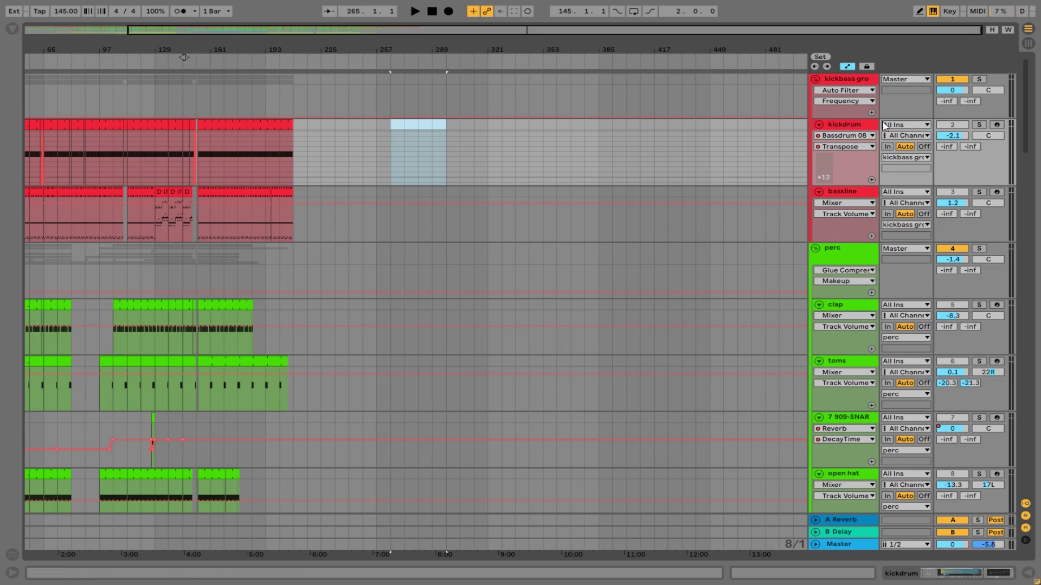
left_click_drag(418, 128, 444, 126)
right_click(430, 125)
left_click(480, 119)
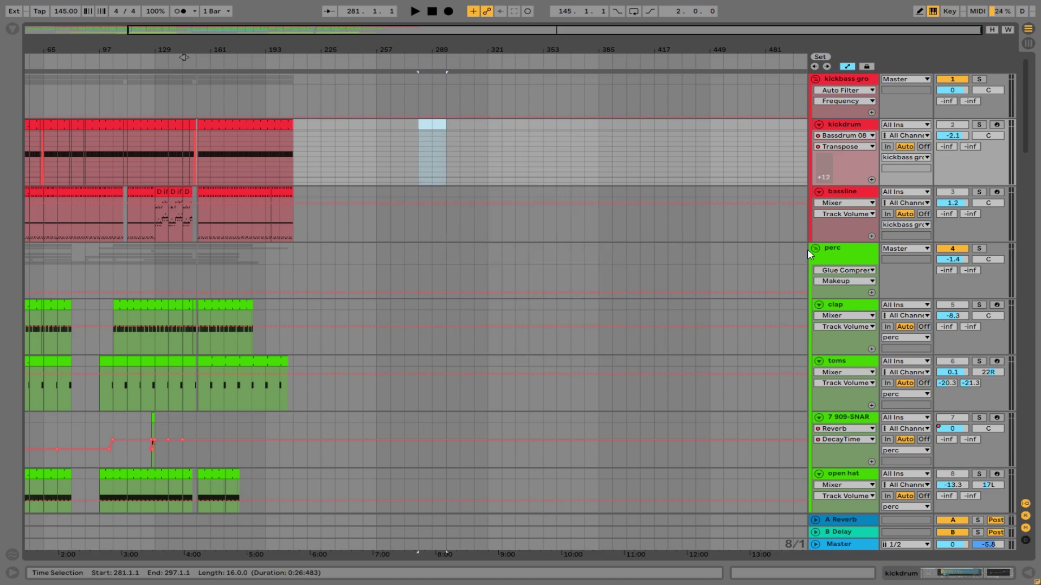
Place the insert marker in empty areas of the kickdrum and bassline lanes, finishing at bar 361 on kickdrum.
left_click(429, 214)
left_click(473, 211)
left_click(478, 173)
left_click(506, 212)
left_click(565, 176)
left_click(582, 212)
left_click(607, 157)
left_click(639, 252)
left_click(661, 214)
left_click(656, 168)
left_click(620, 229)
left_click(516, 168)
left_click(561, 158)
Return to the Session View and go through the kickdrum track's clip slots, ending on the slot in scene 3.
key("Tab")
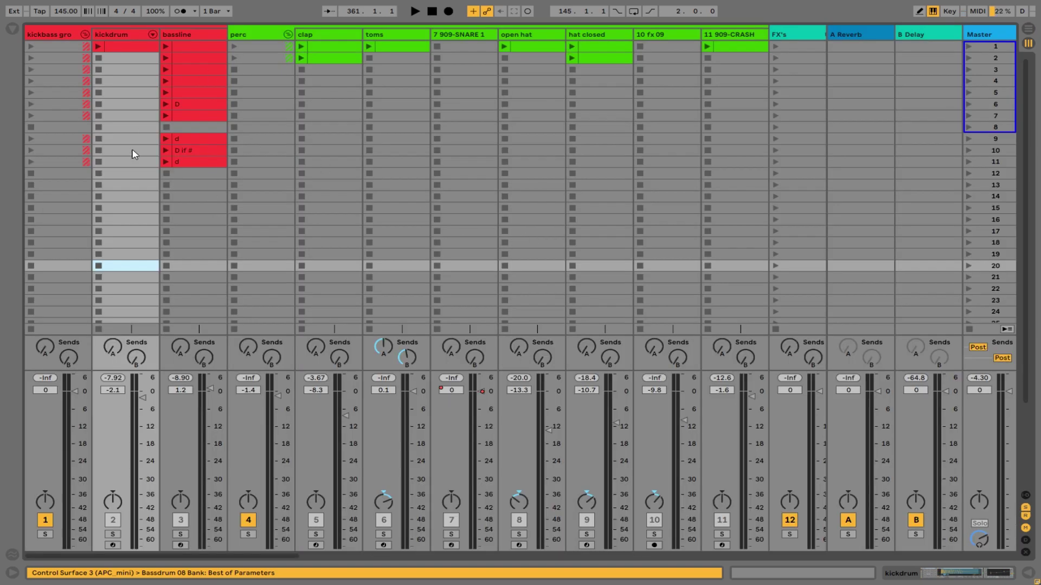
left_click(112, 56)
key("Down")
key("Down")
key("Down")
key("Down")
key("Down")
key("Down")
key("Down")
key("Down")
key("Down")
key("Down")
key("Down")
key("Down")
key("Down")
key("Down")
key("Down")
left_click_drag(113, 45, 127, 70)
Compare the Arrangement View with the Session View and select the bassline track's first clip.
key("Tab")
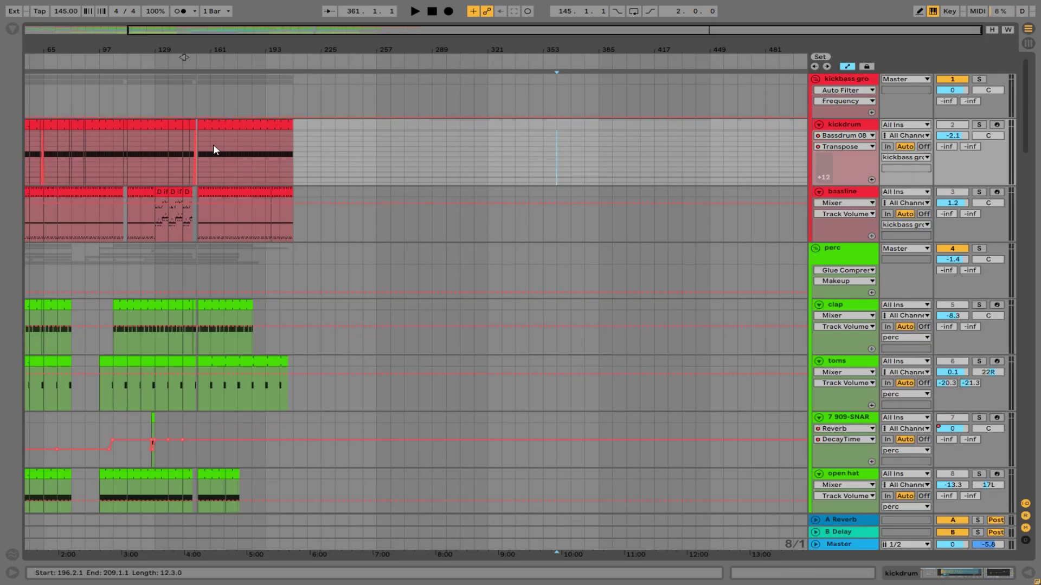
key("Tab")
key("Tab")
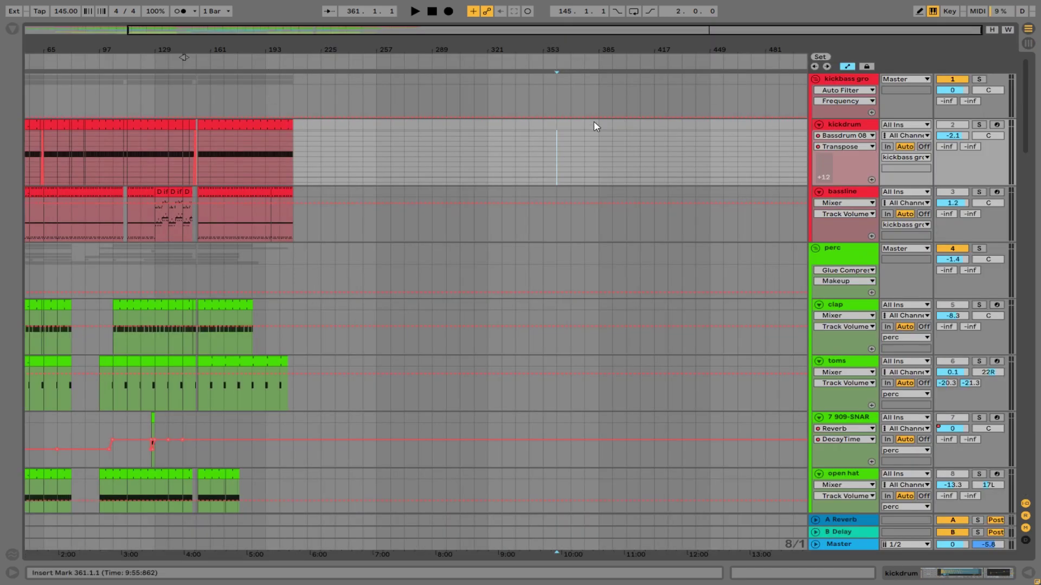
mouse_move(646, 50)
left_mouse_down()
mouse_move(646, 60)
mouse_move(659, 39)
left_mouse_up()
key("Tab")
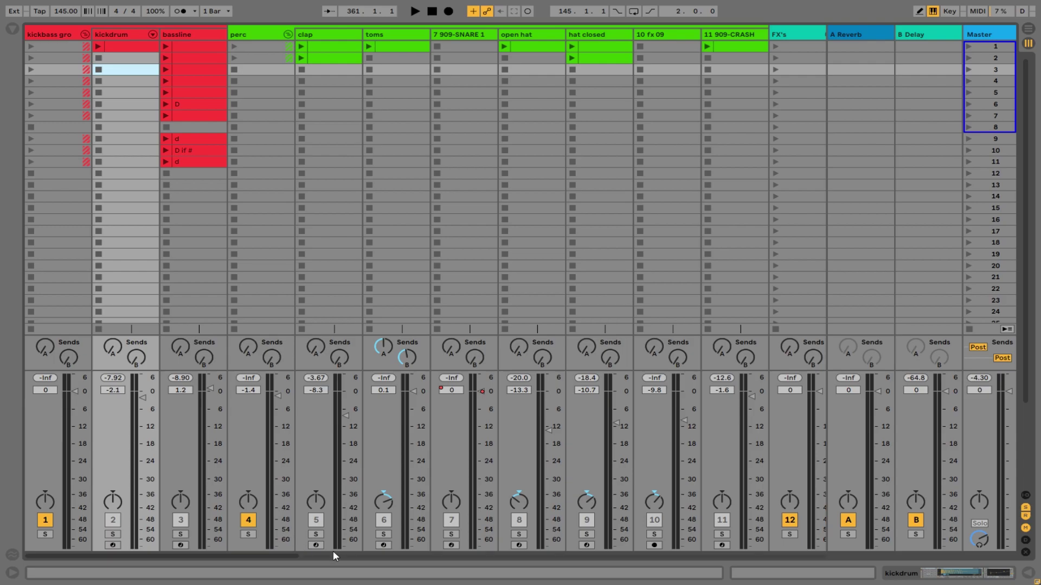
mouse_move(285, 555)
left_mouse_down()
mouse_move(324, 556)
mouse_move(282, 555)
left_mouse_up()
left_click(177, 46)
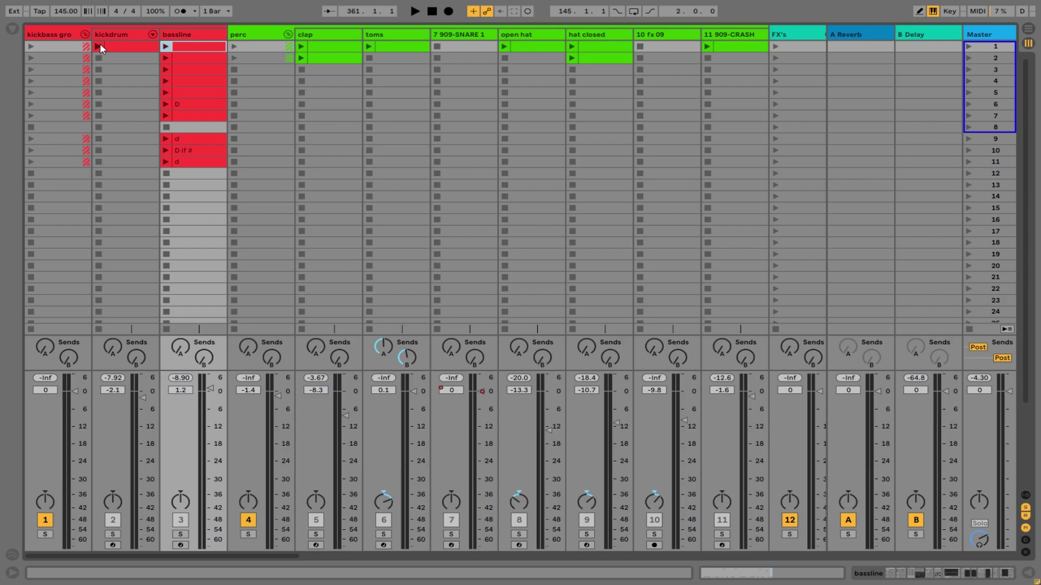
key("Tab")
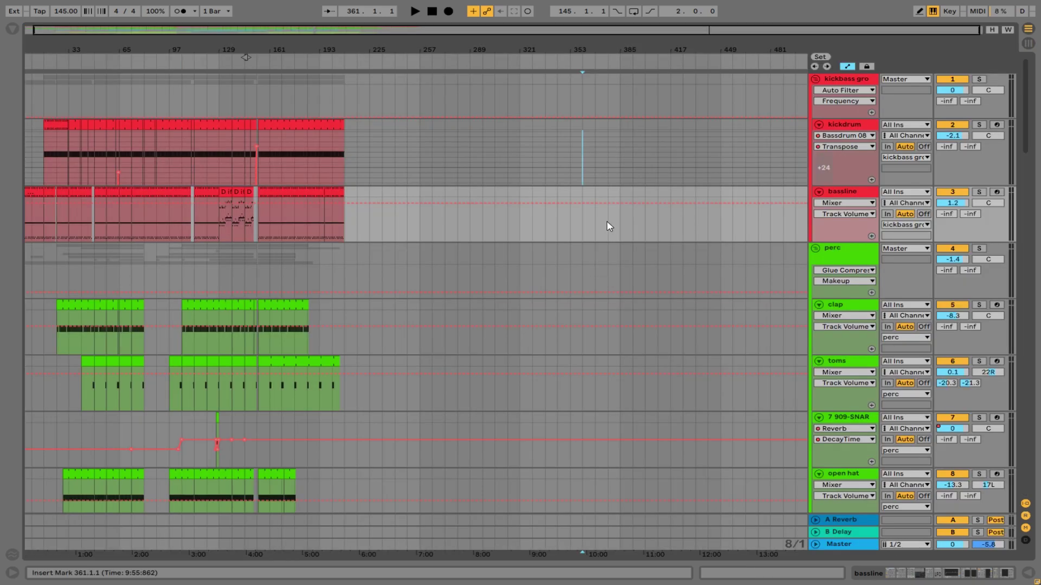
Start playback and launch the kickdrum clip in scene 1 and the bassline clip "d" in scene 9.
left_click(499, 70)
key("space")
key("Tab")
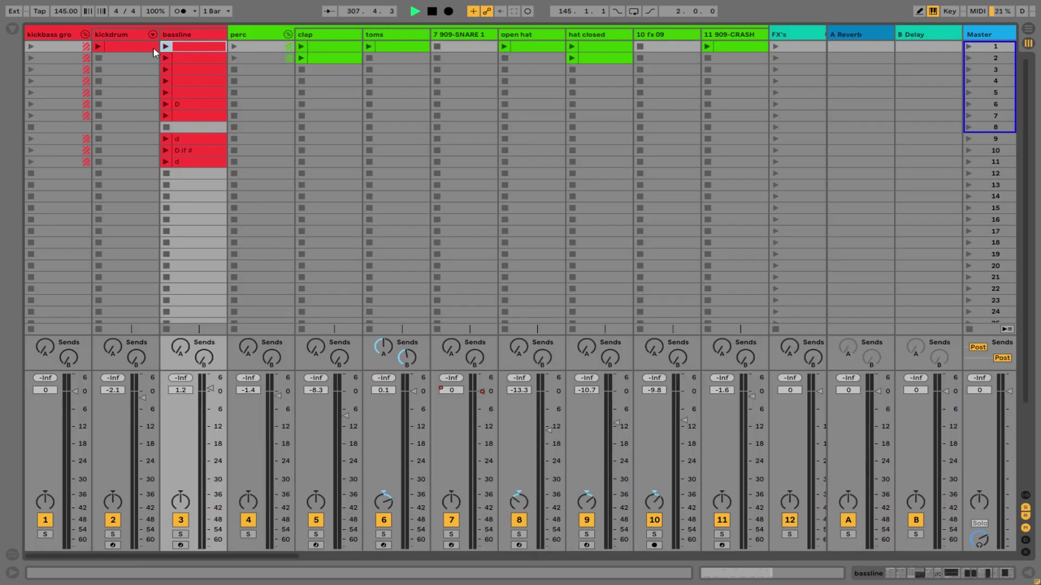
left_click(98, 47)
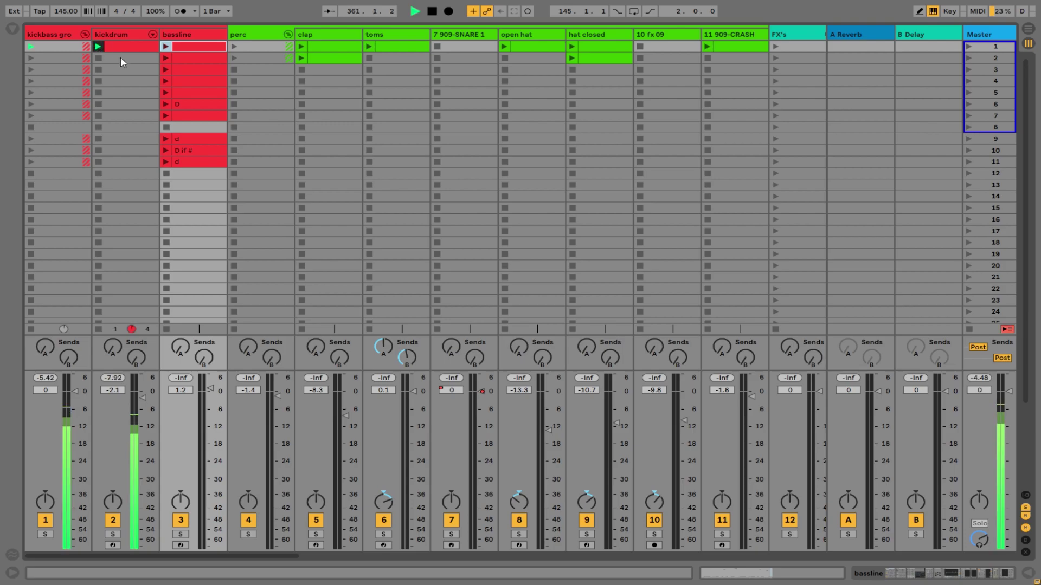
left_click(165, 138)
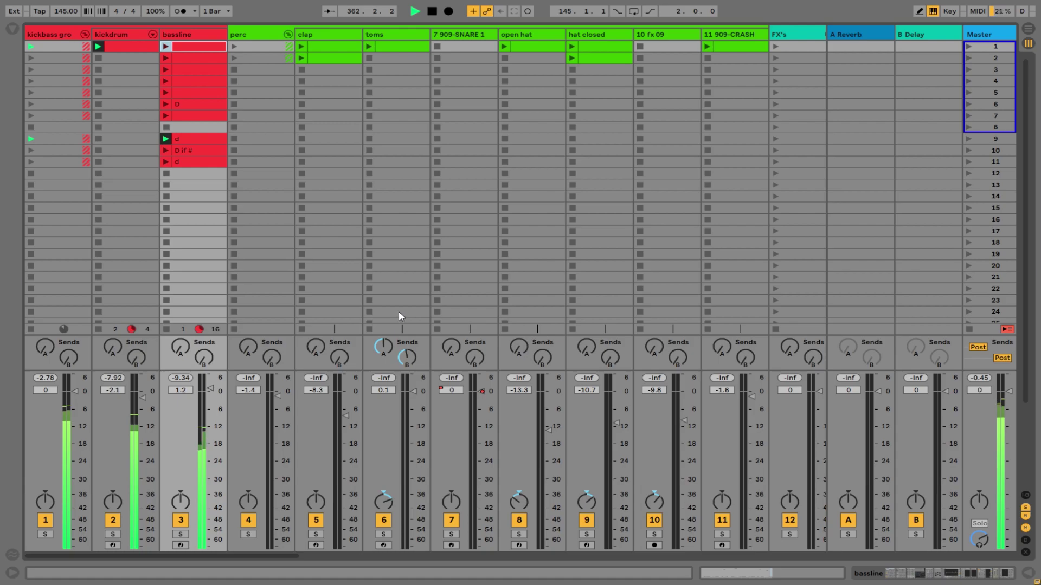
Show the device chains of the bassline track and the kickbass group, and stop playback.
double_click(184, 35)
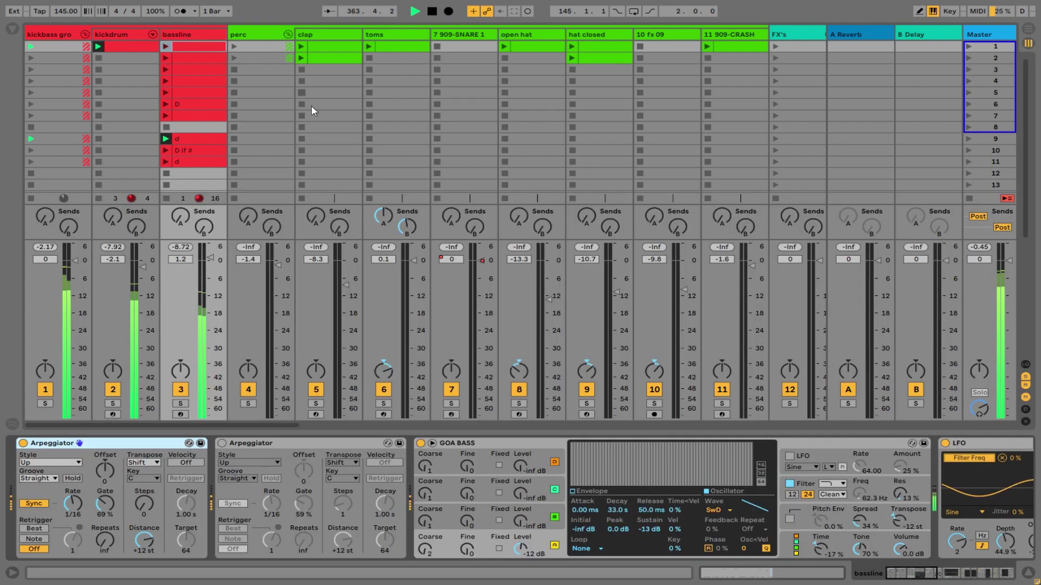
left_click(54, 35)
key("space")
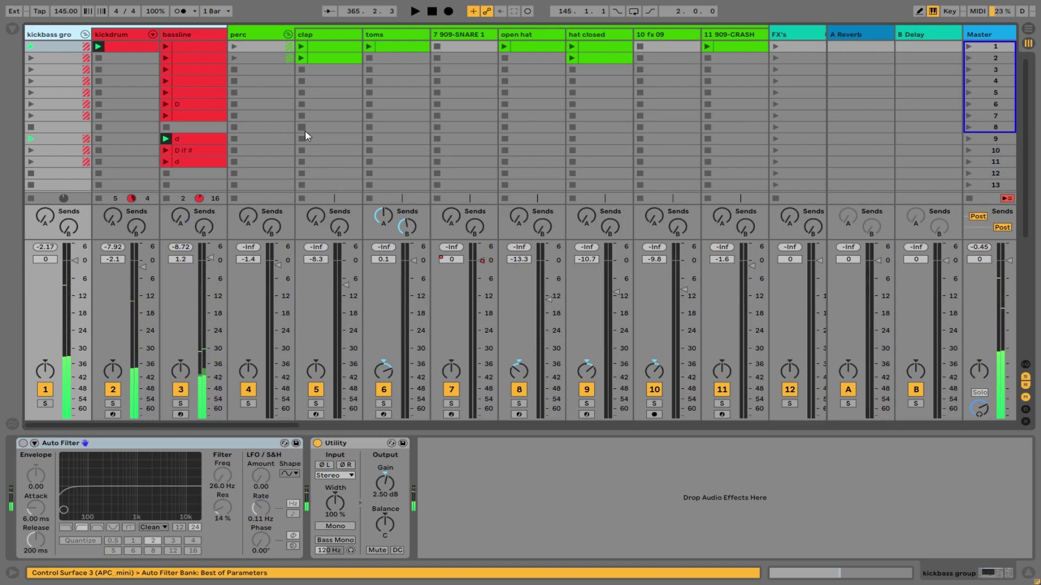
Launch the first clap and open hat clips, setting the clap volume to -9.0 dB and the open hat volume to -12.2 dB.
left_click(300, 47)
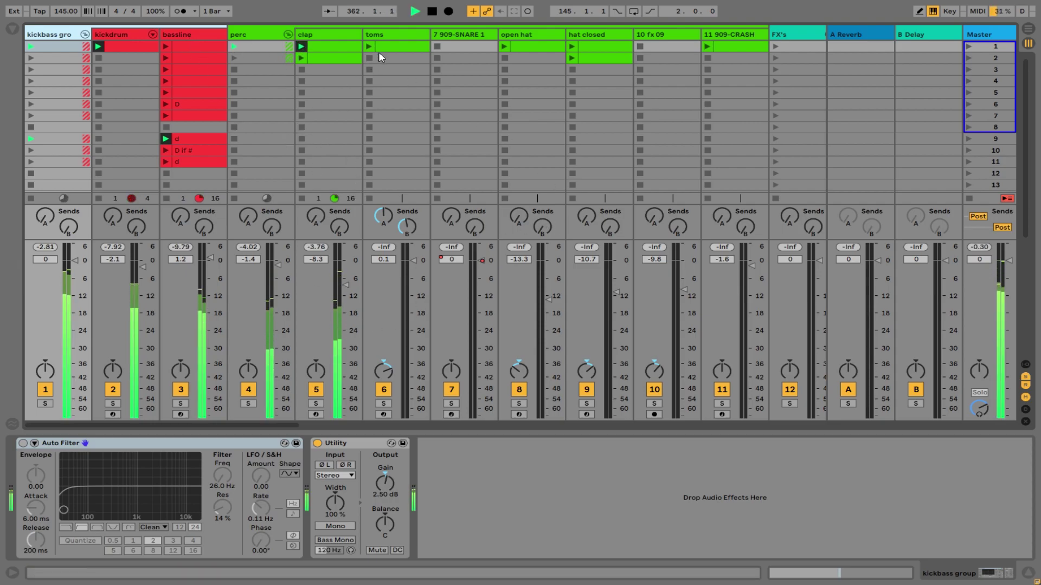
left_click_drag(346, 285, 346, 287)
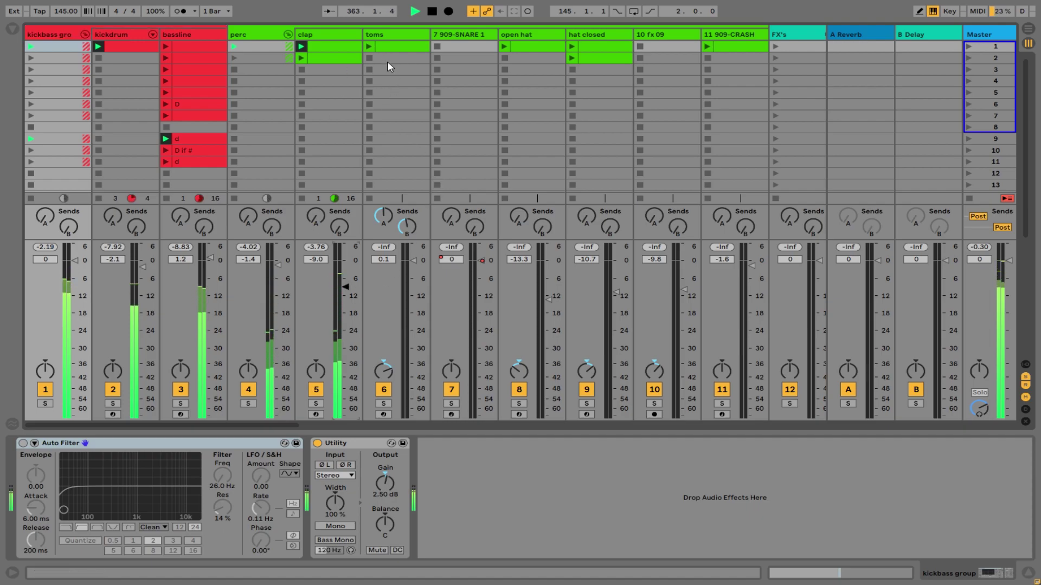
left_click(503, 46)
key("space")
key("space")
left_click_drag(549, 300, 549, 296)
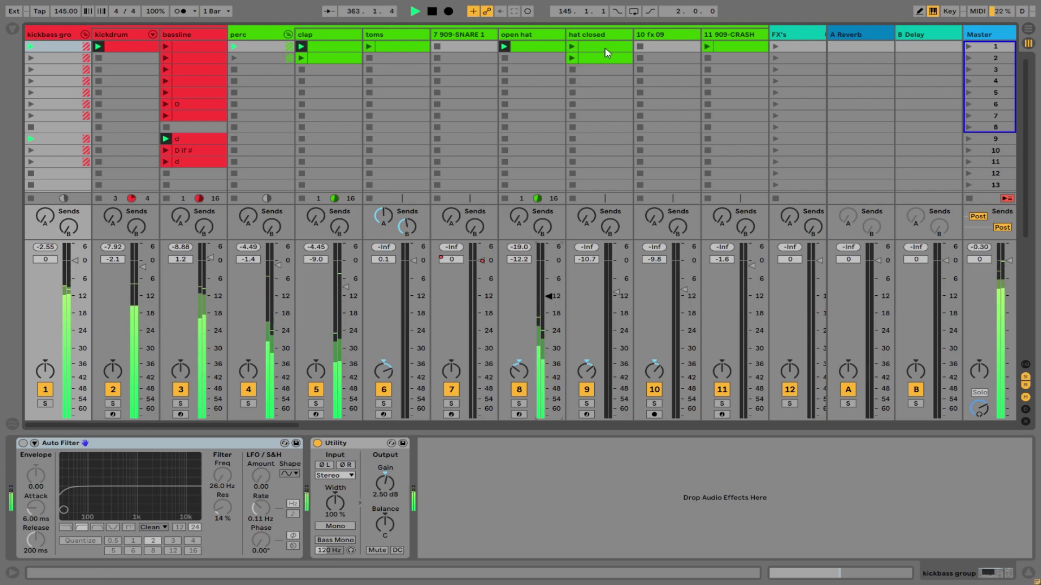
Launch the hat closed and 909-CRASH clips in scene 1 alongside the playing clips.
key("space")
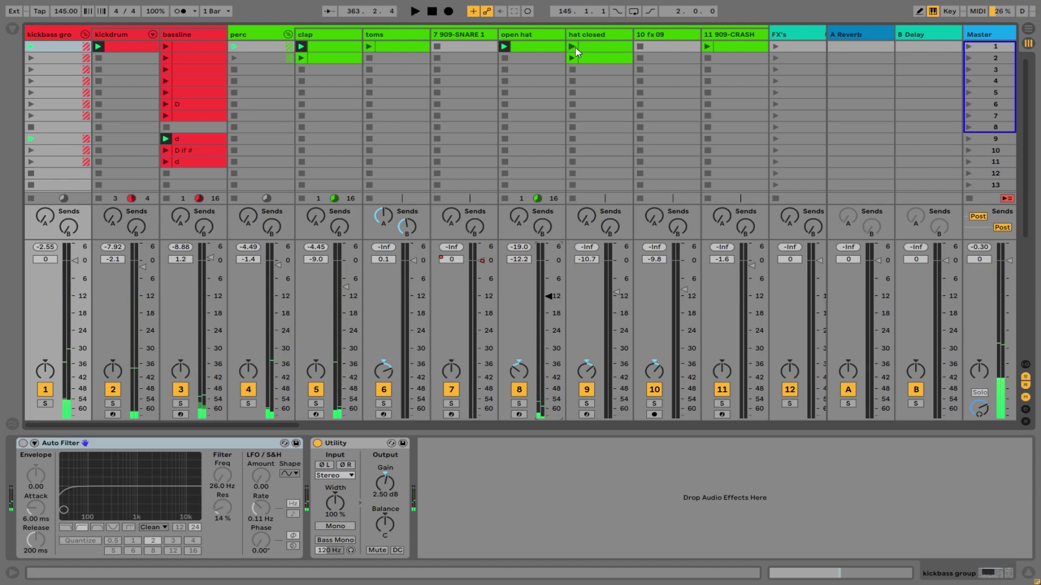
left_click(573, 48)
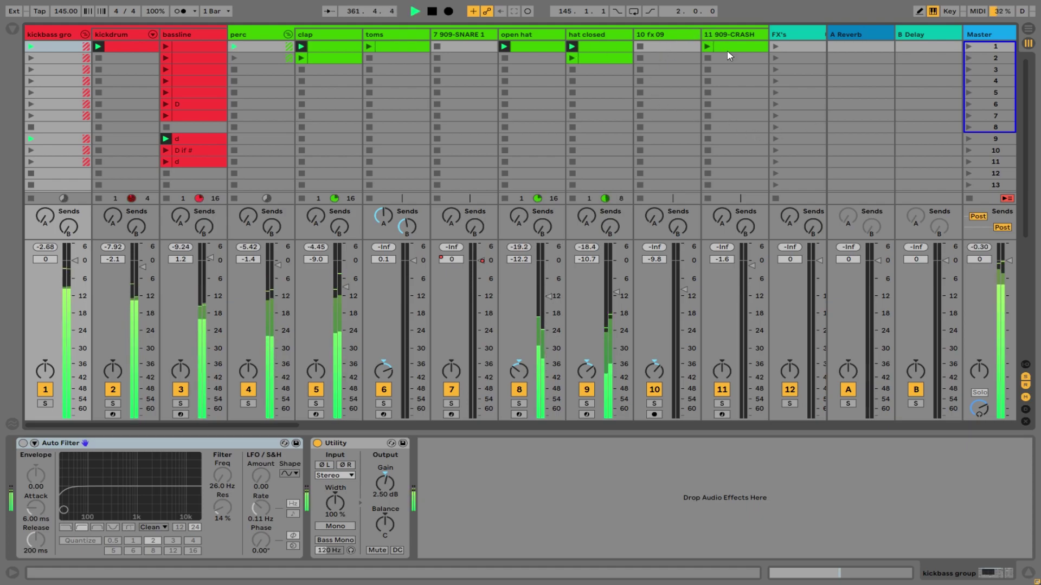
scroll(358, 426, "right", 5)
scroll(354, 425, "right", 5)
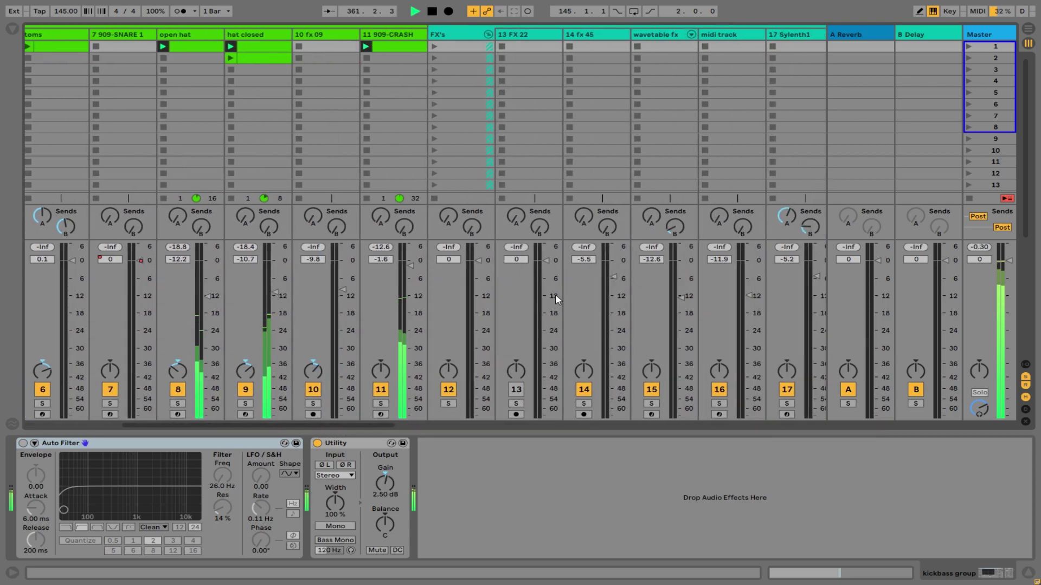
scroll(581, 219, "left", 10)
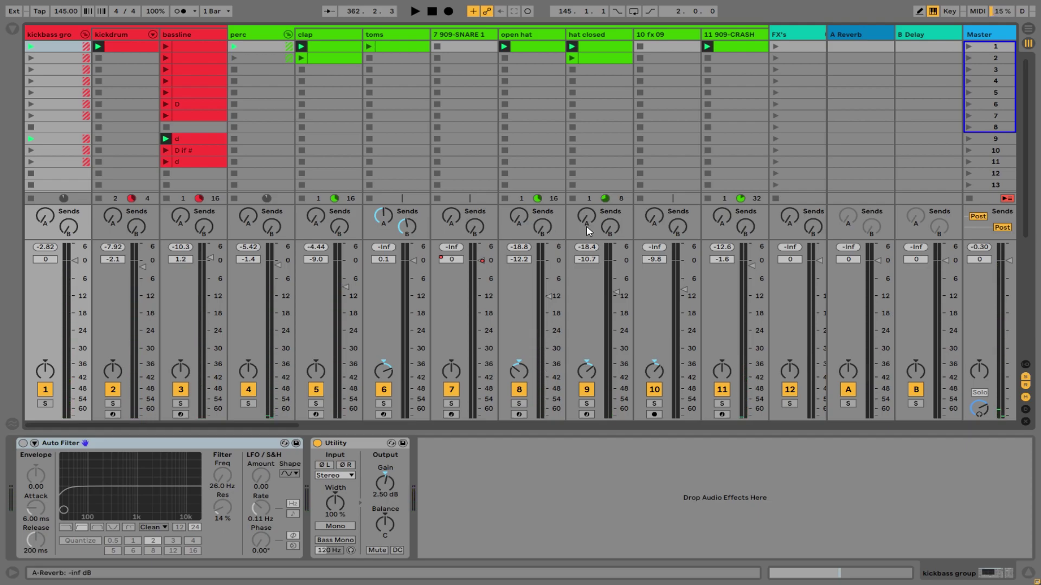
Look across the Session View's tracks and check in the Arrangement View which tracks are playing session clips.
left_click_drag(220, 425, 20, 421)
left_click_drag(147, 425, 629, 400)
left_click(545, 425)
left_click_drag(555, 426, 128, 425)
key("Tab")
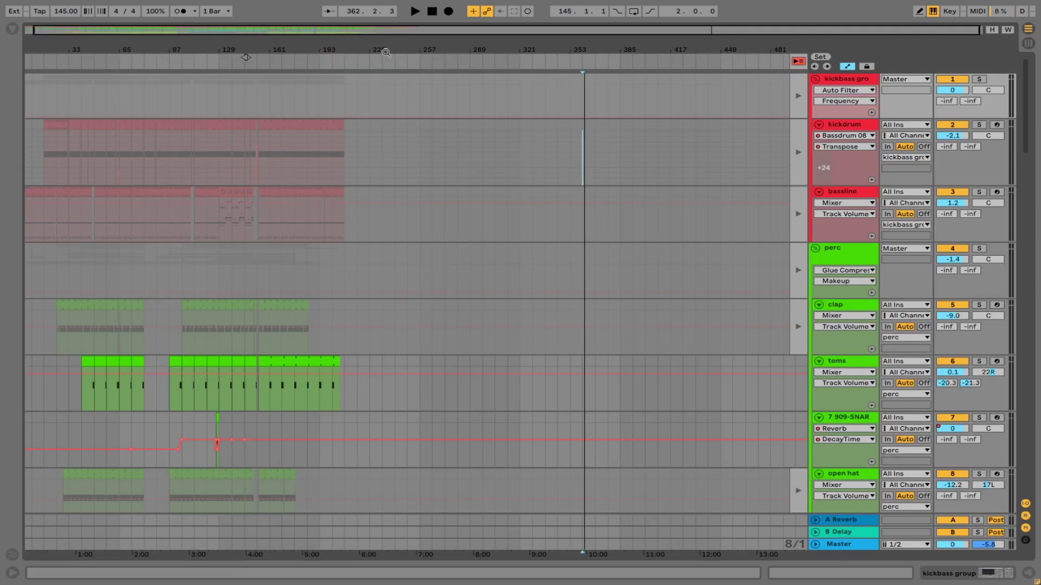
left_click_drag(373, 52, 388, 56)
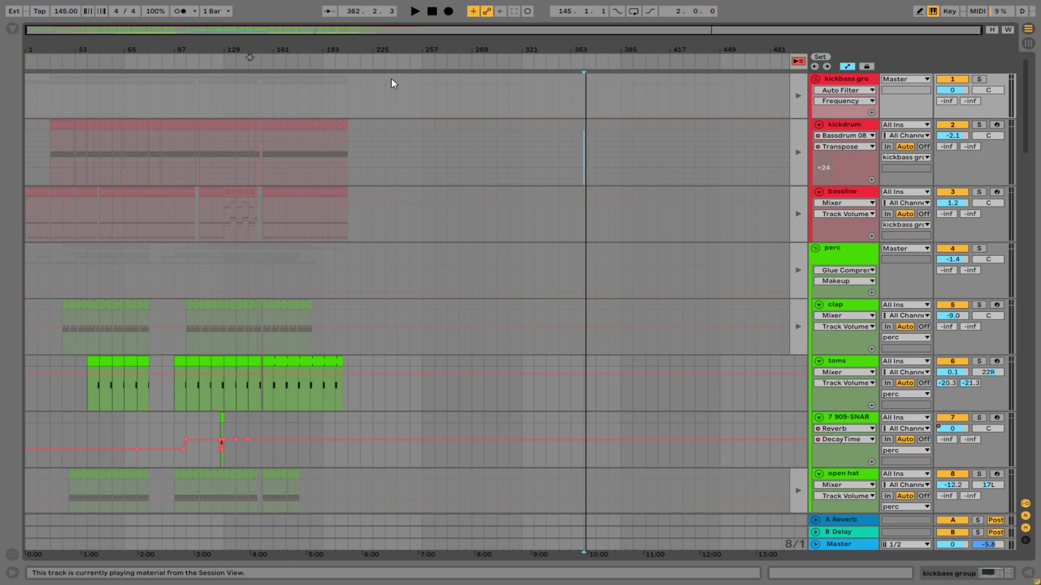
key("Tab")
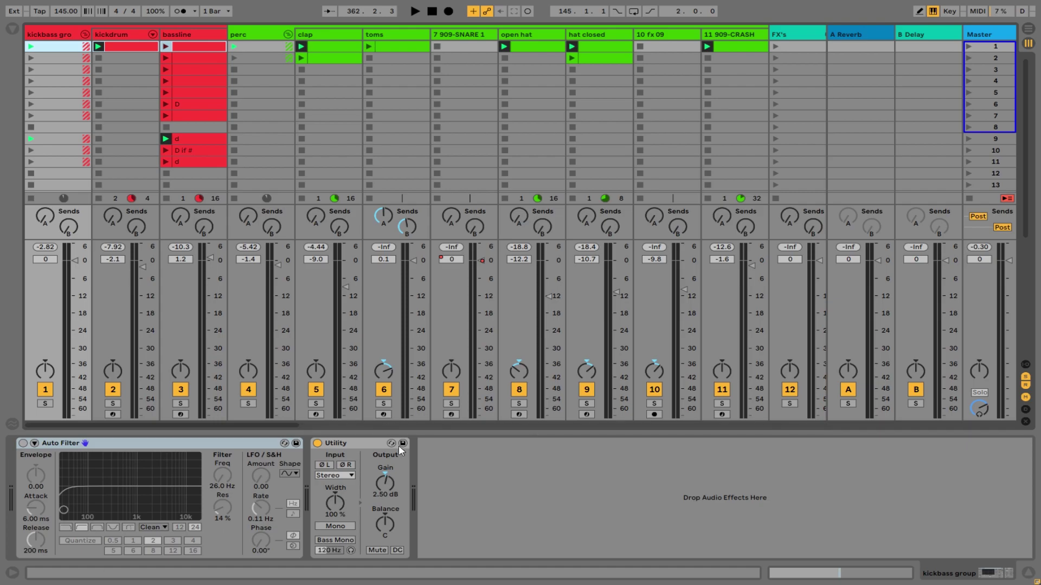
Browse the leads group's tracks and show the devices of the LEAD OPERATOR and melody one tracks.
left_click_drag(275, 425, 772, 411)
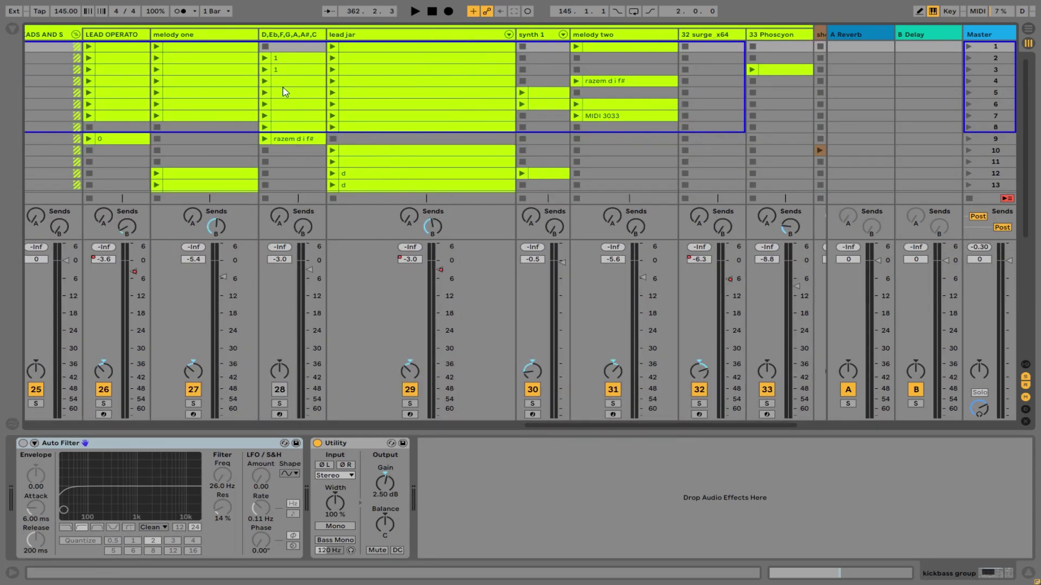
left_click_drag(571, 424, 500, 297)
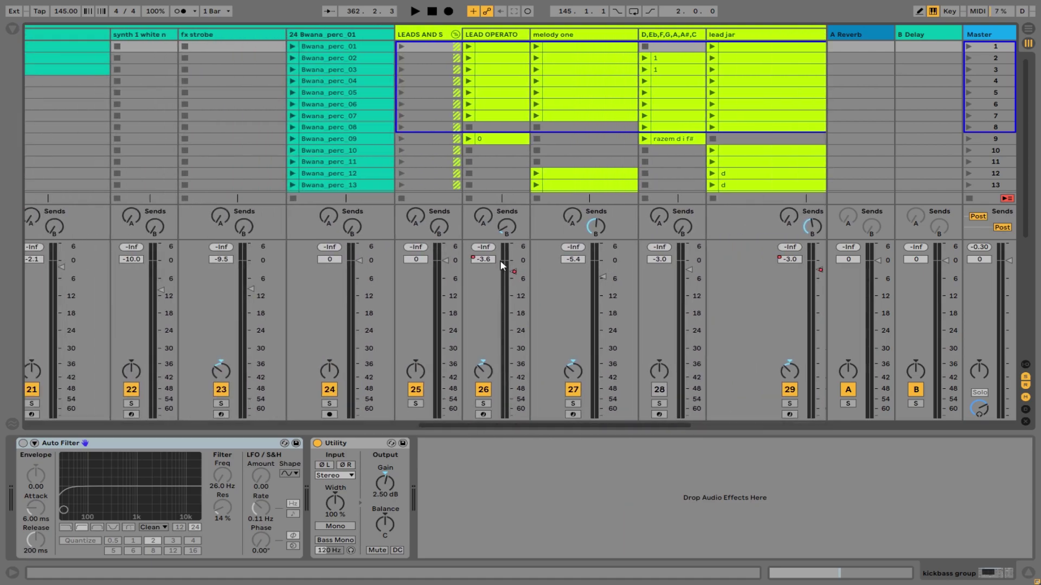
left_click_drag(500, 425, 539, 425)
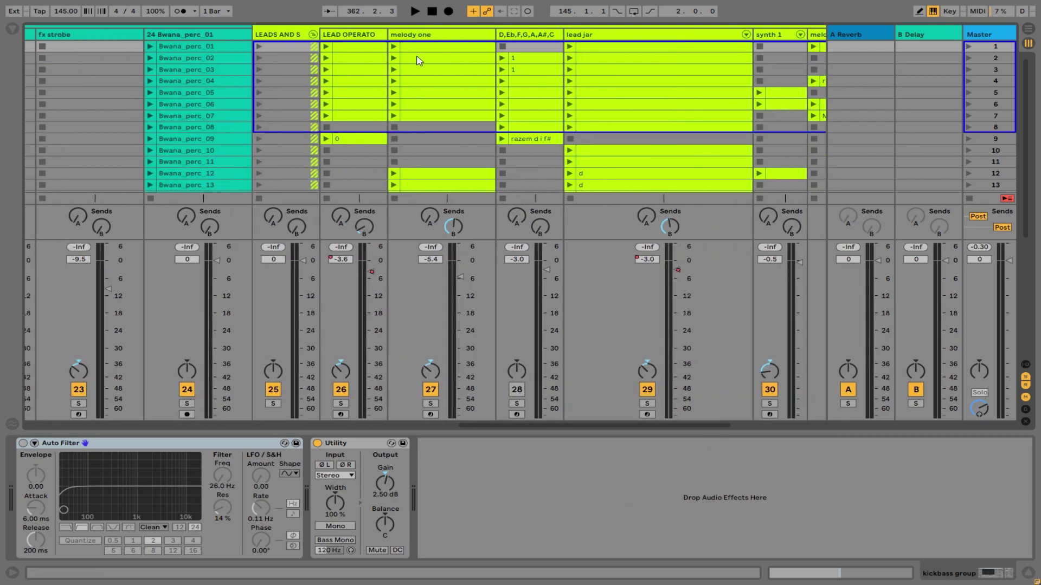
left_click(352, 34)
left_click(402, 34)
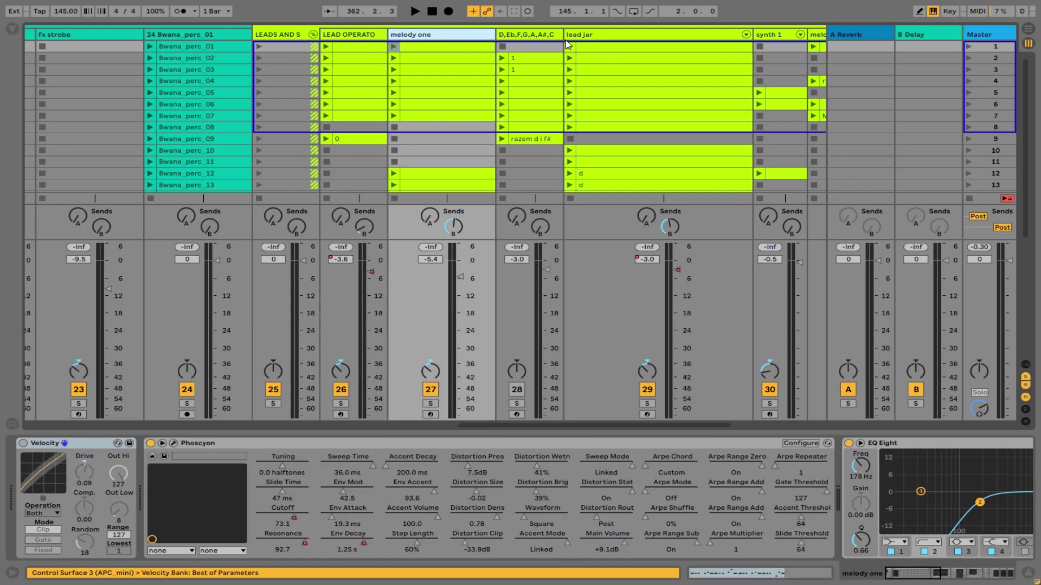
Show the lead jar track's devices, look over the remaining lead tracks and check the Arrangement View for tracks playing session clips.
left_click(562, 46)
left_click(570, 46)
scroll(464, 98, "right", 5)
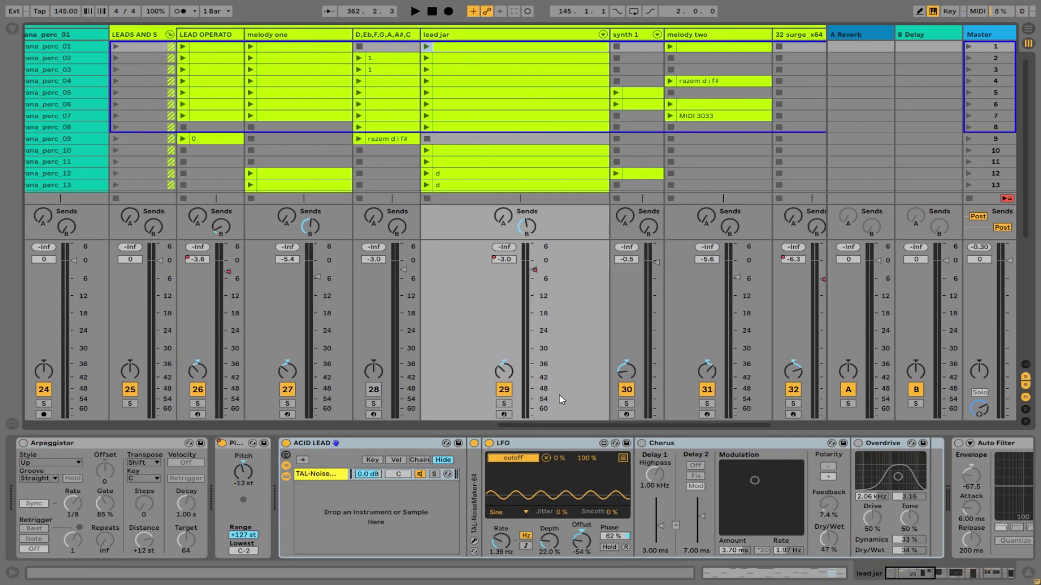
left_click_drag(543, 424, 558, 346)
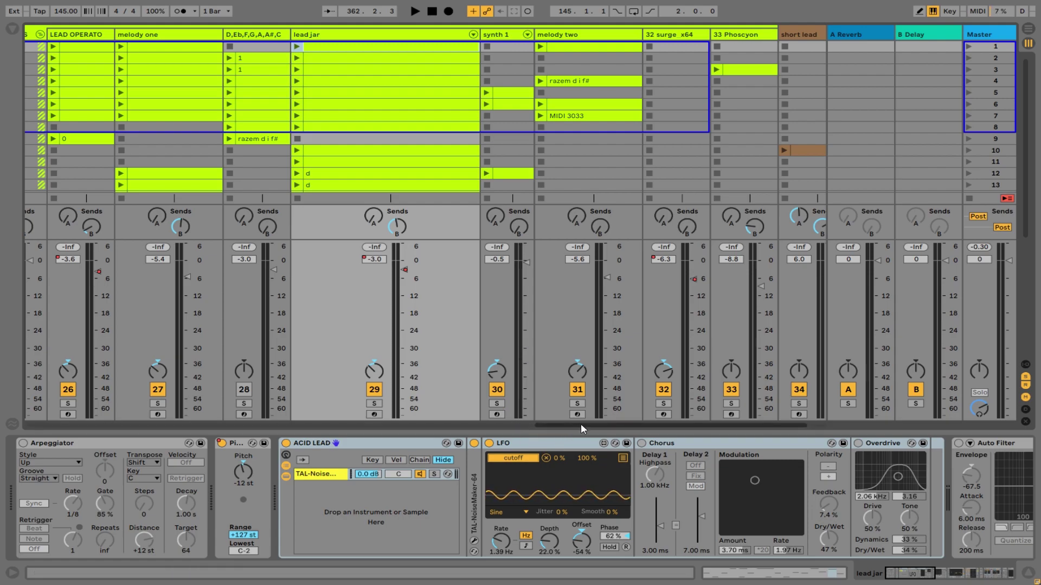
left_click_drag(580, 422, 498, 415)
key("Tab")
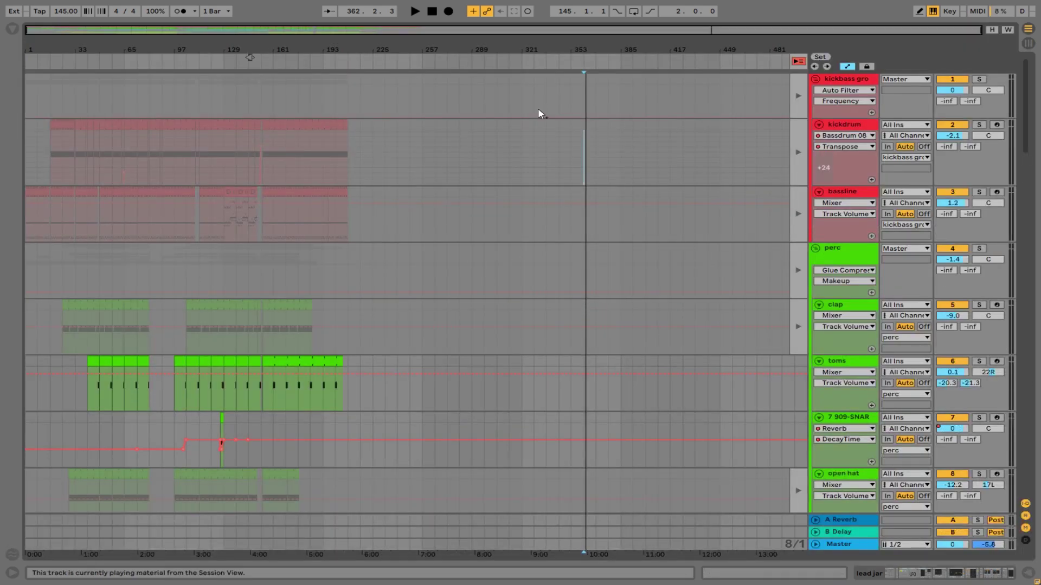
key("Tab")
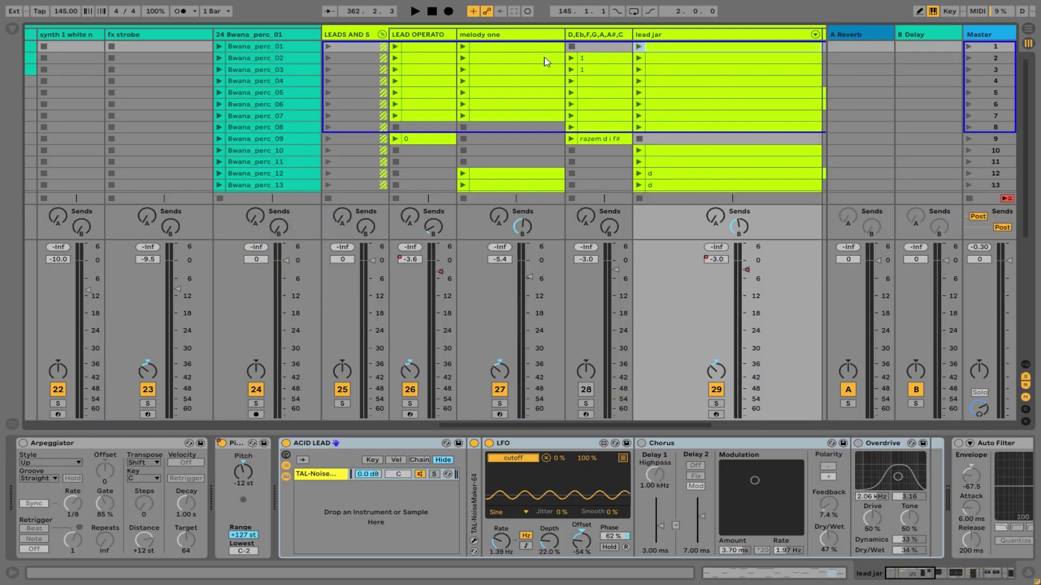
Solo the lead jar track and audition its first three clips in turn with the track volume at -3.1 dB, ending with playback stopped.
left_click(716, 404)
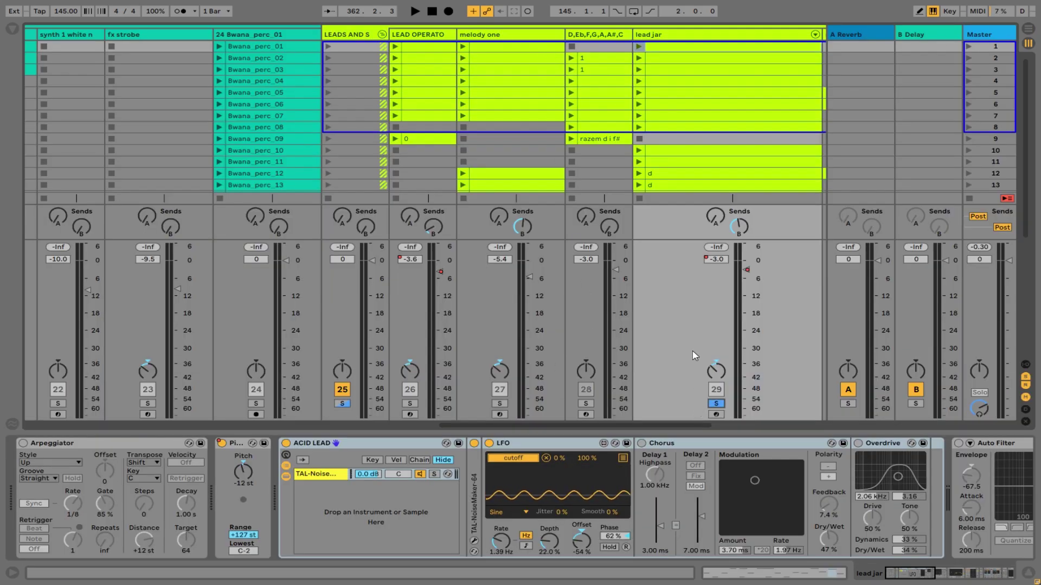
left_click(666, 58)
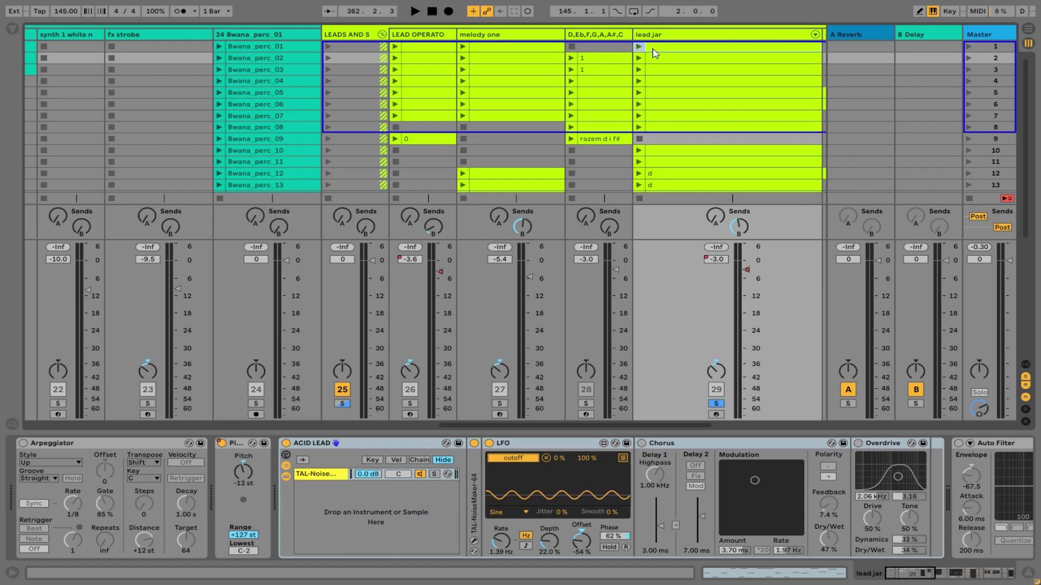
left_click(641, 48)
left_click(639, 47)
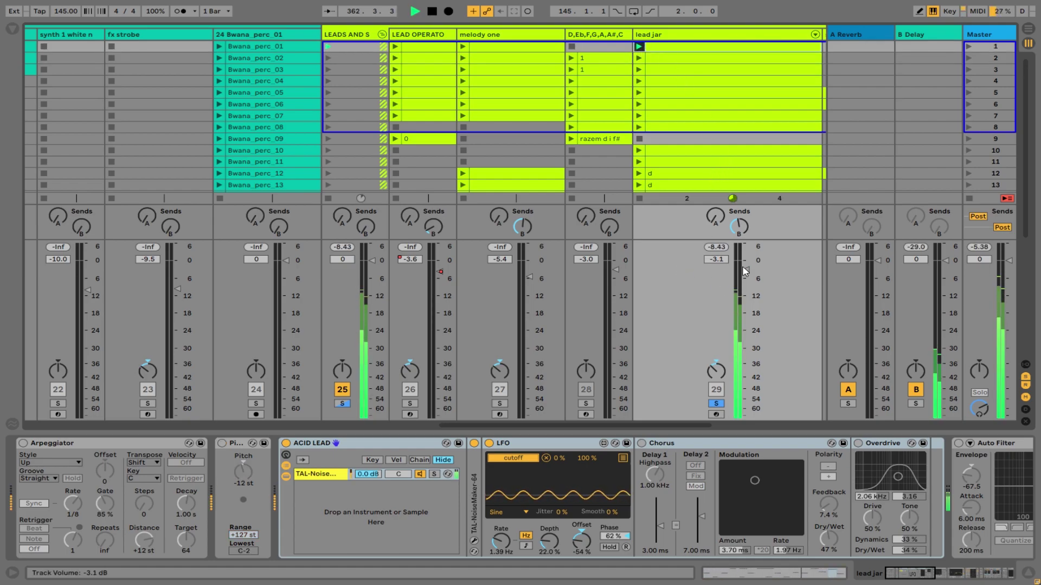
left_click(639, 58)
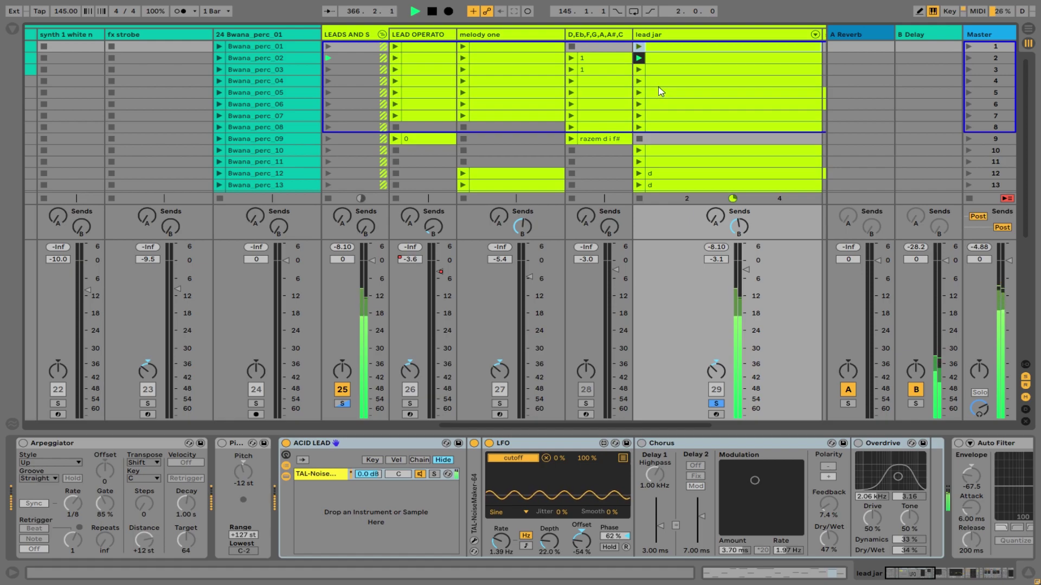
left_click(639, 70)
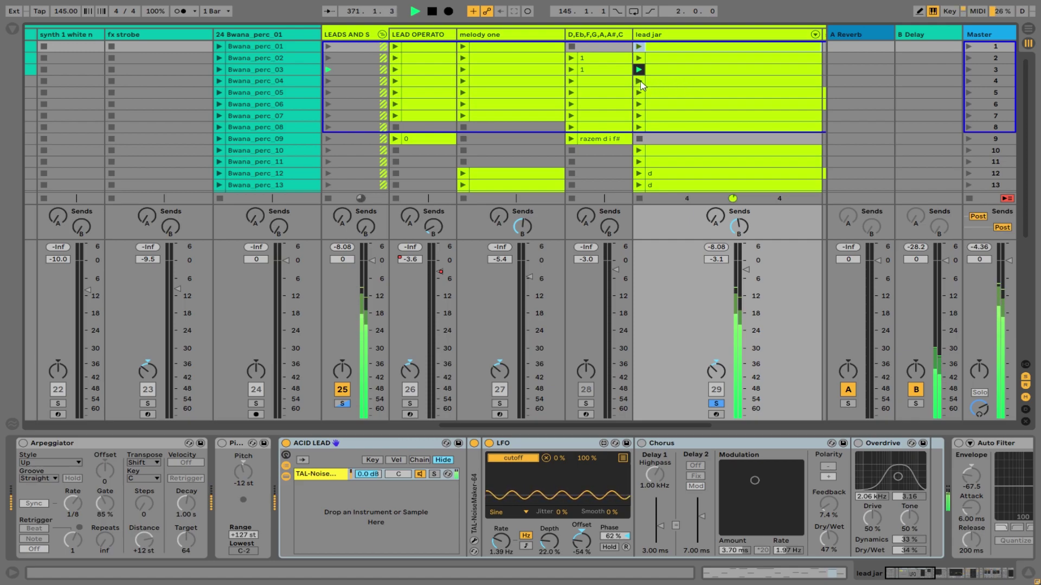
key("space")
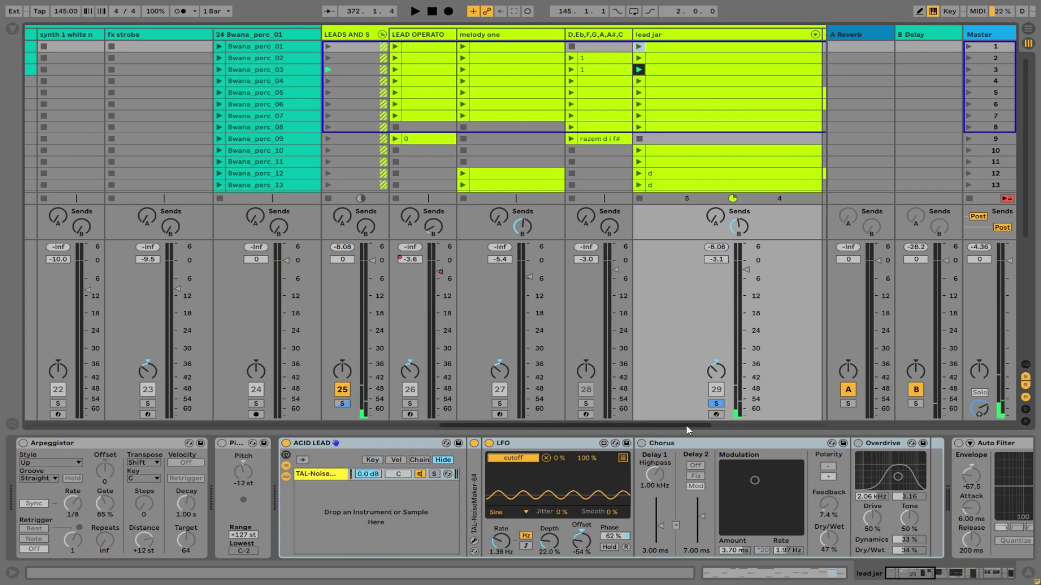
Open the notes of the lead jar track's second clip and collapse the clip view to reveal more scenes.
left_click_drag(685, 424, 369, 424)
left_click_drag(447, 425, 729, 428)
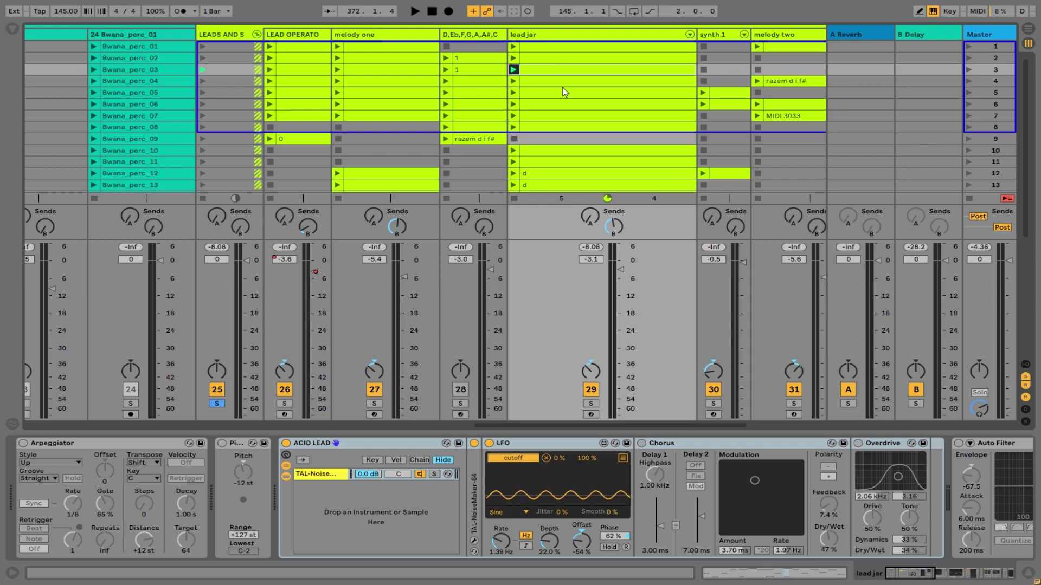
left_click(564, 61)
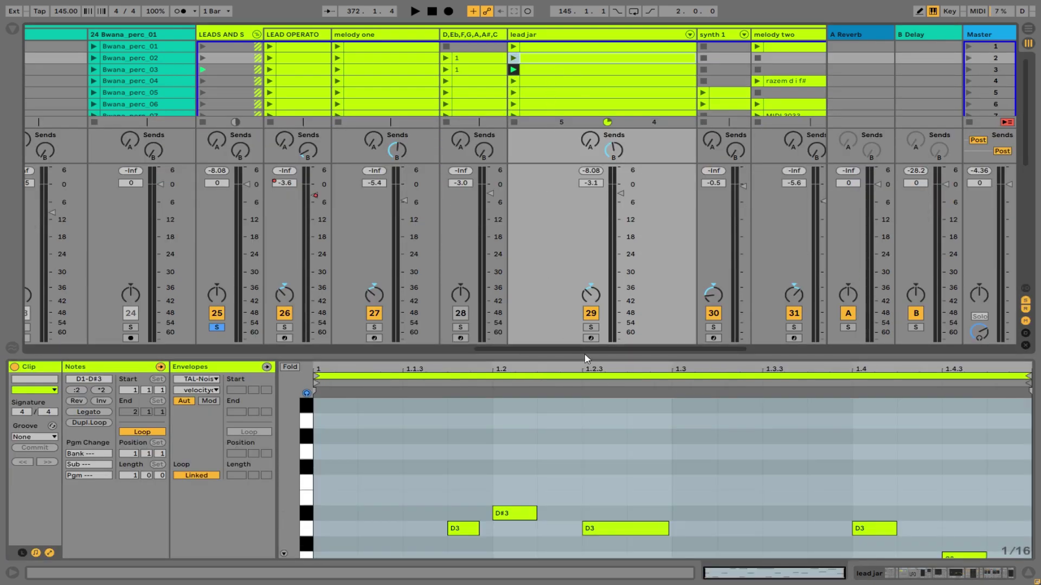
left_click_drag(584, 356, 594, 516)
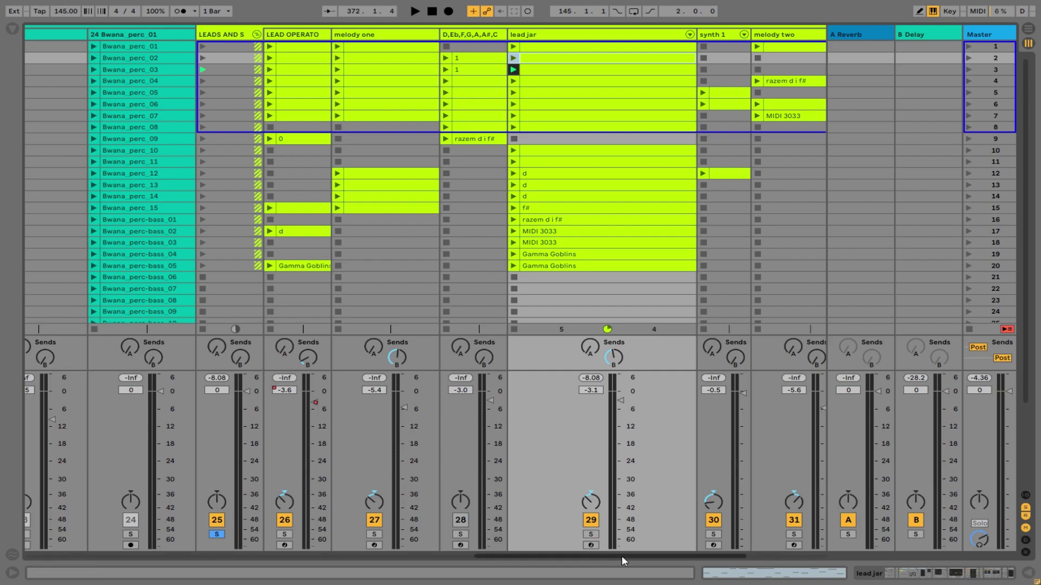
Solo the kickbass group alongside the leads group and play the kick and bass clips together with the lead jar clip.
left_click_drag(621, 555, 56, 535)
left_click(45, 535)
key("space")
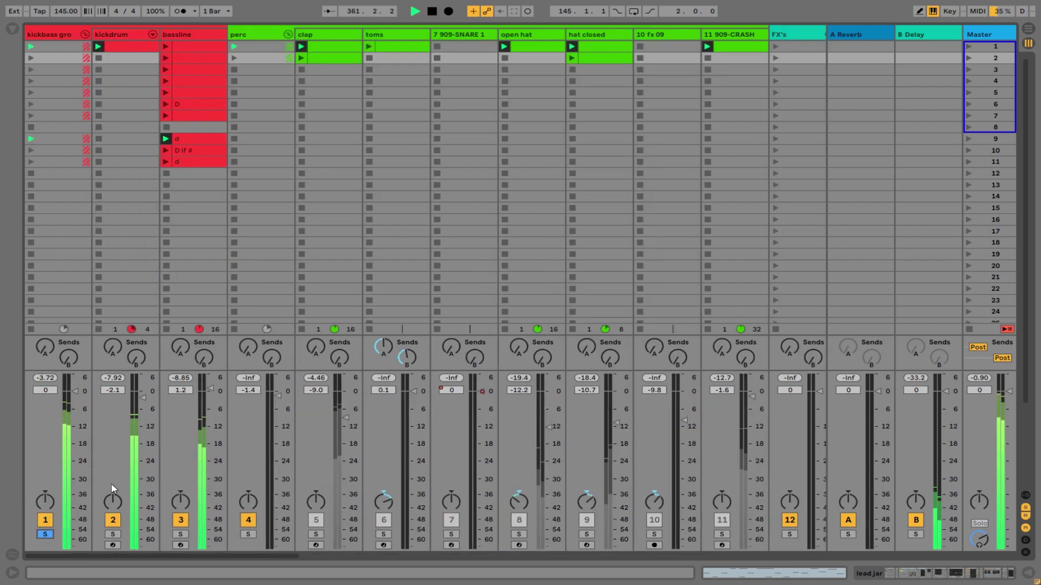
left_click_drag(183, 556, 658, 547)
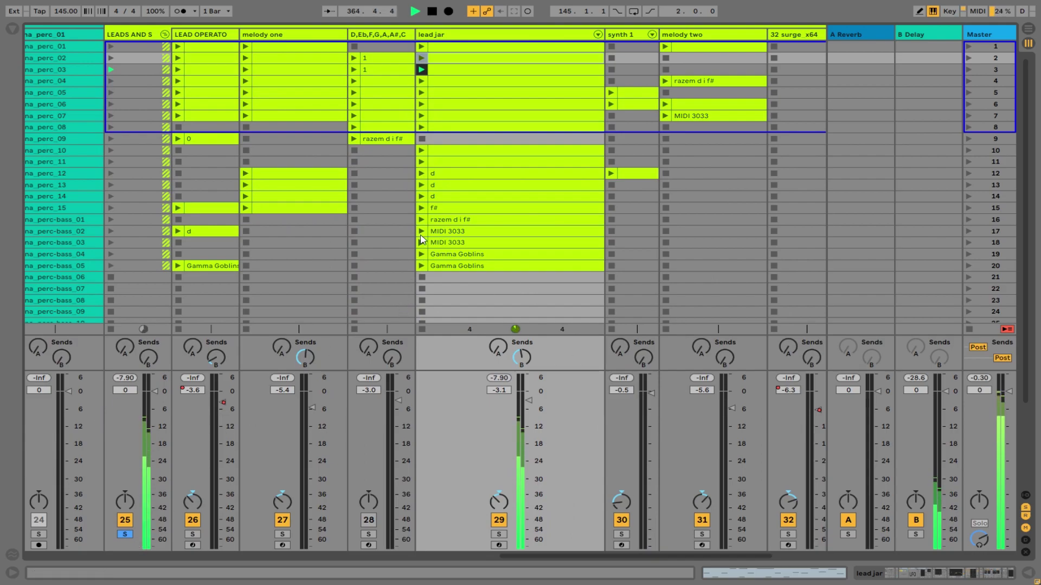
left_click_drag(525, 554, 372, 554)
left_click_drag(459, 556, 261, 552)
left_click_drag(404, 555, 245, 551)
key("space")
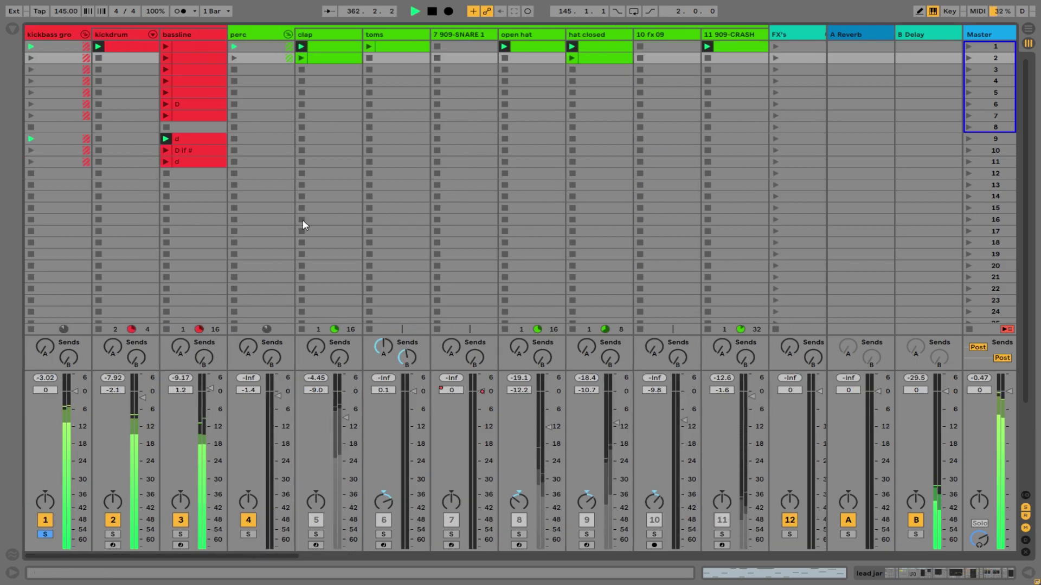
Stop the perc group's clips and bring the clap, hat closed and open hat clips back in with the group solos off.
left_click(234, 175)
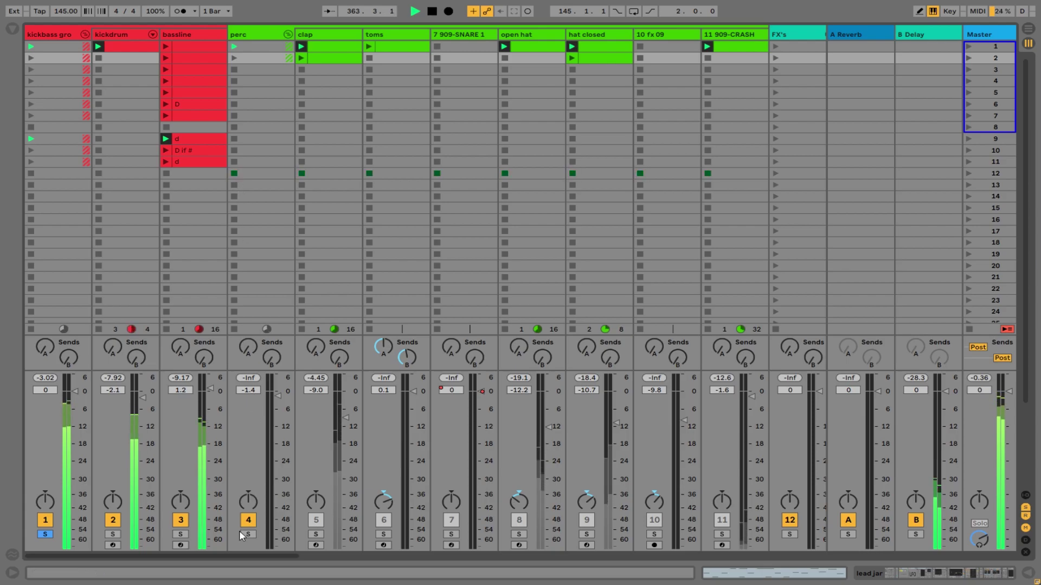
left_click(316, 519)
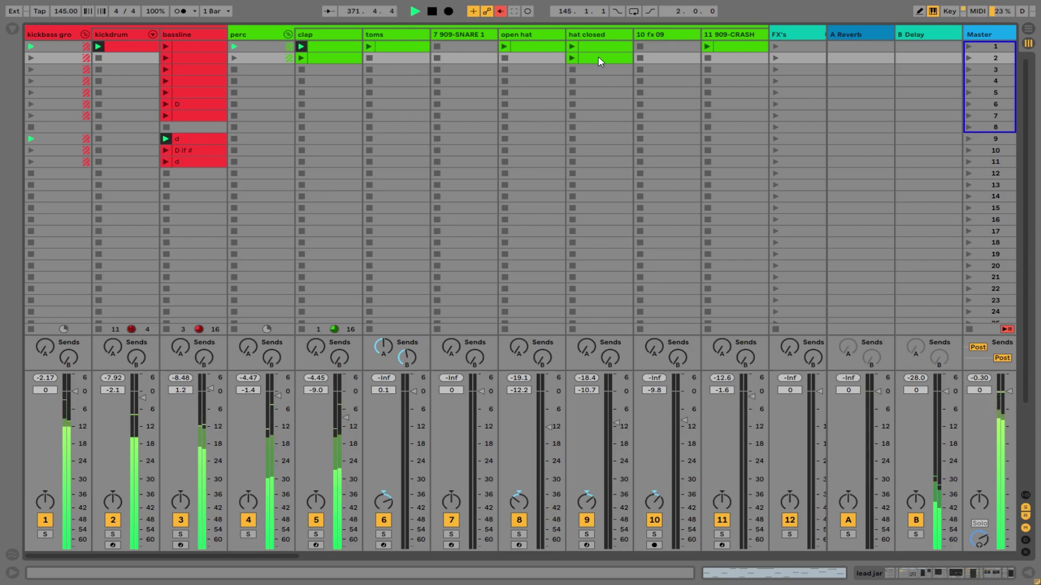
left_click(572, 48)
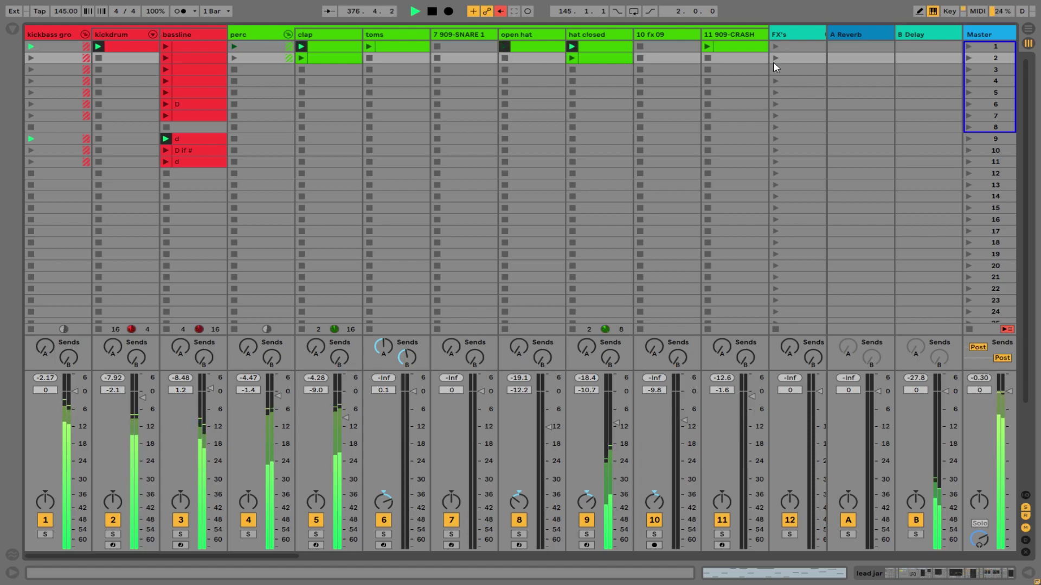
left_click(707, 47)
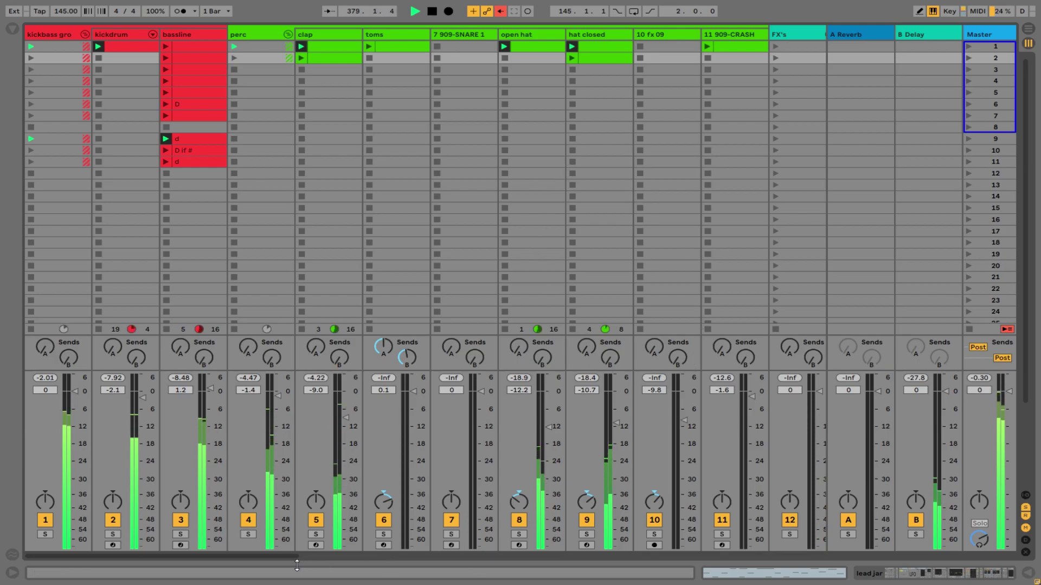
Launch the melody two track's MIDI 3033 clip at a track volume of -6.7 dB and show the track's device chain through to EQ Eight.
left_click_drag(262, 554, 715, 542)
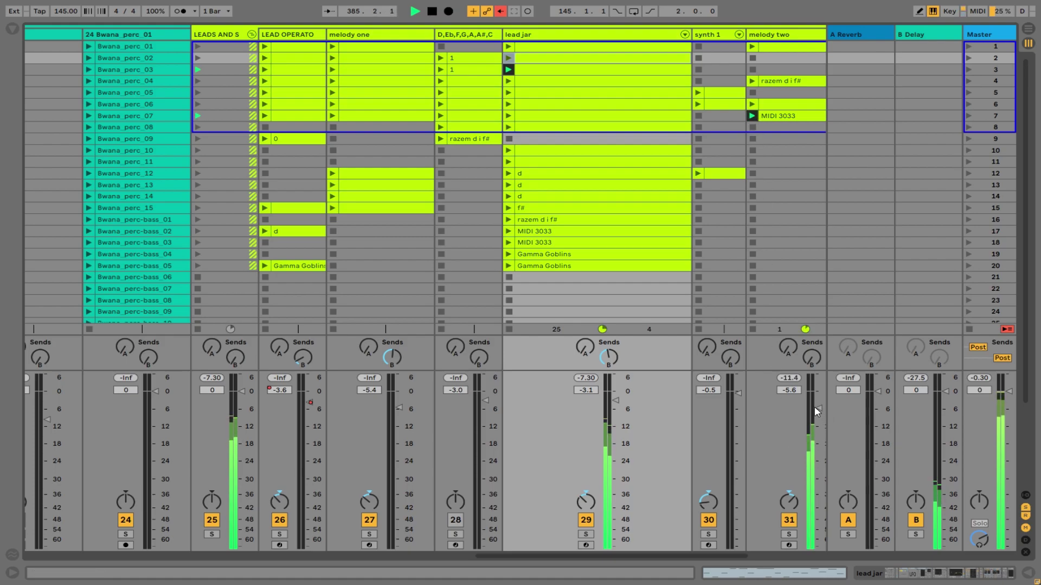
left_click_drag(818, 407, 817, 409)
double_click(769, 35)
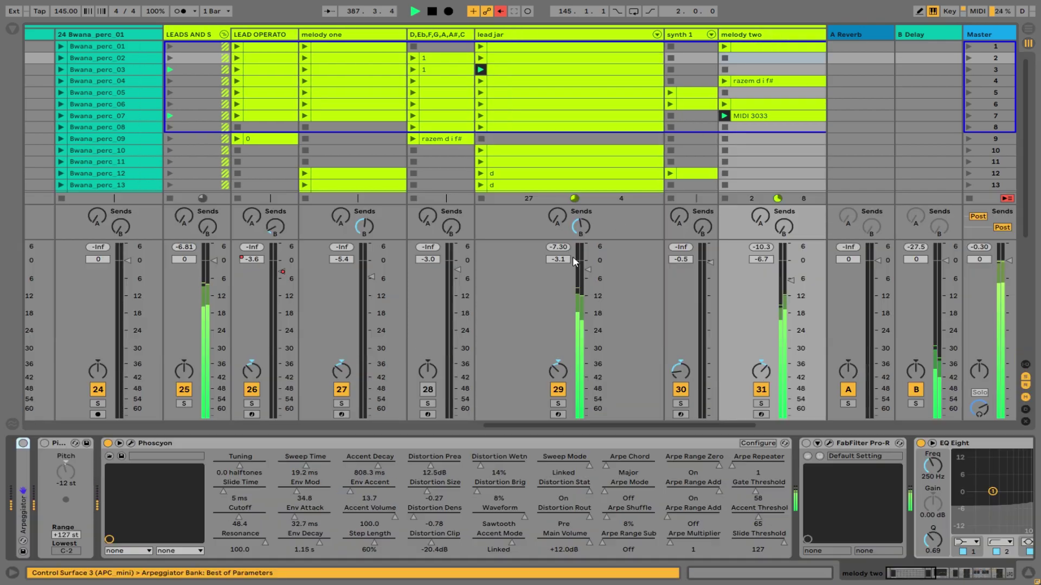
left_click(304, 539)
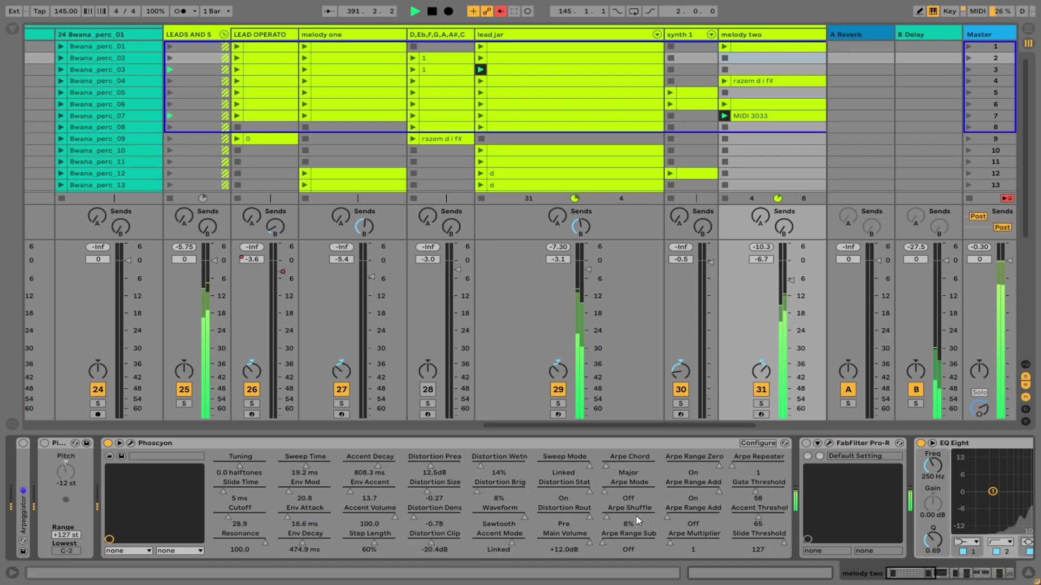
left_click_drag(917, 573, 928, 573)
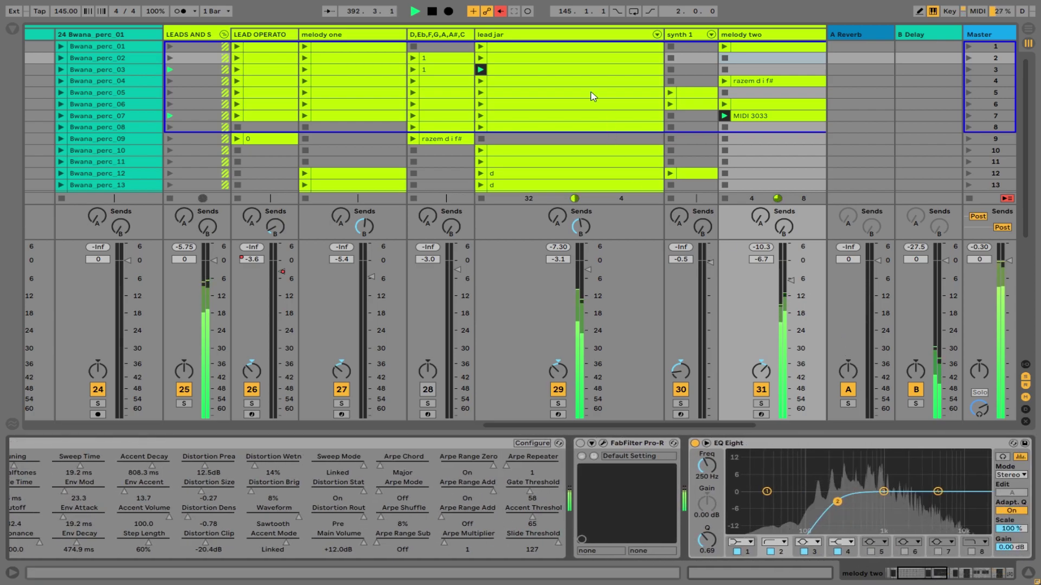
Launch the lead jar clip in scene 4 with the track volume set to -1.5 dB, ending with playback stopped.
left_click_drag(582, 278, 588, 261)
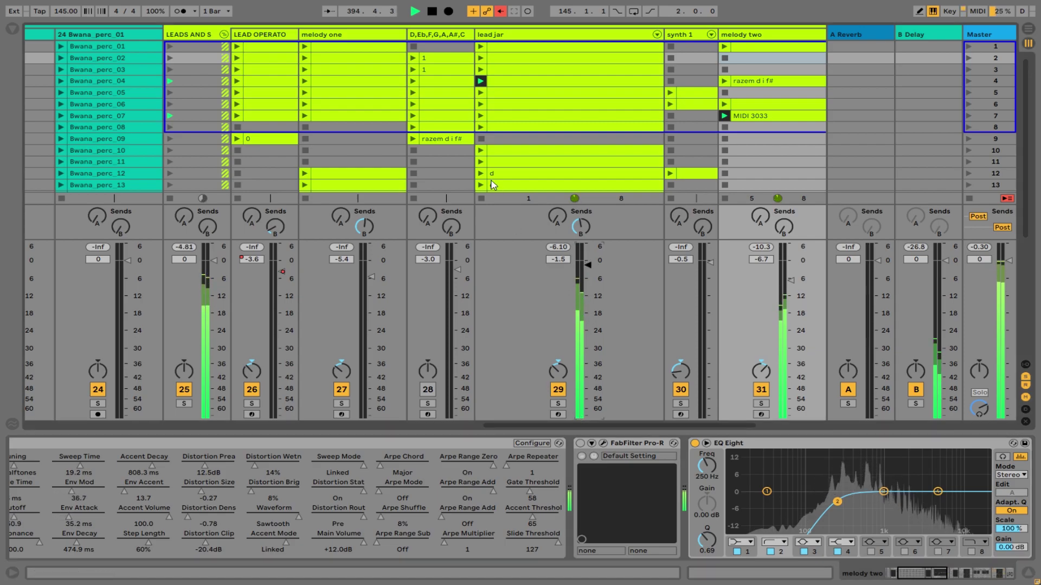
scroll(520, 145, "down", 5)
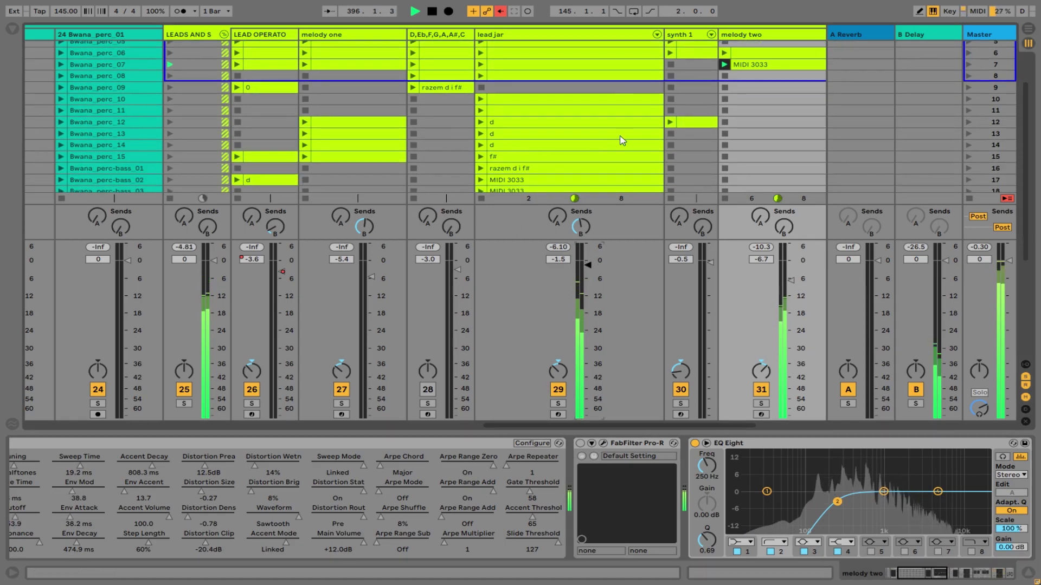
key("space")
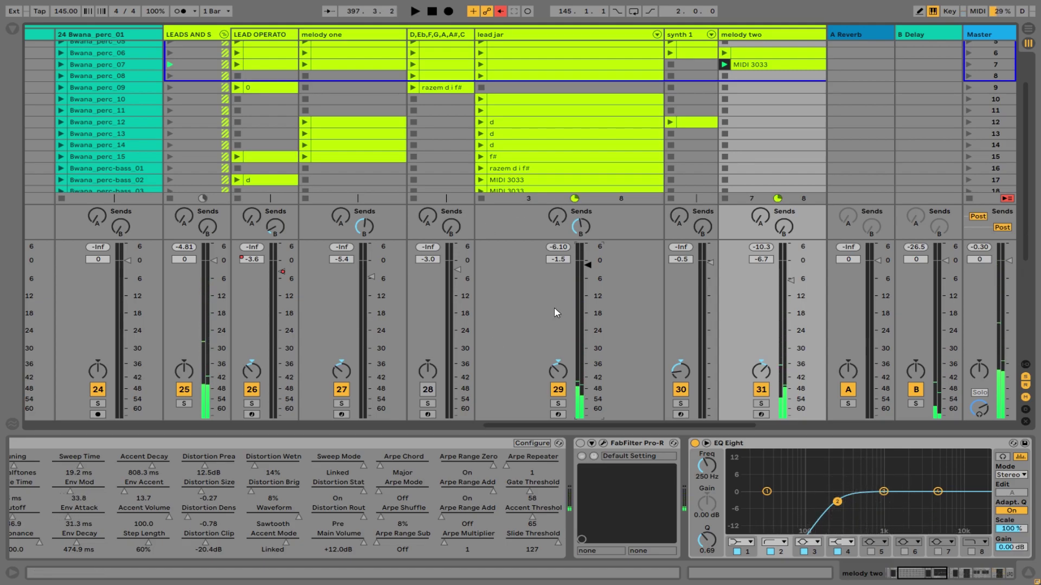
Look across the Session View's tracks and compare them with the Arrangement View's timeline to see which tracks are overridden by session clips.
left_click(520, 113)
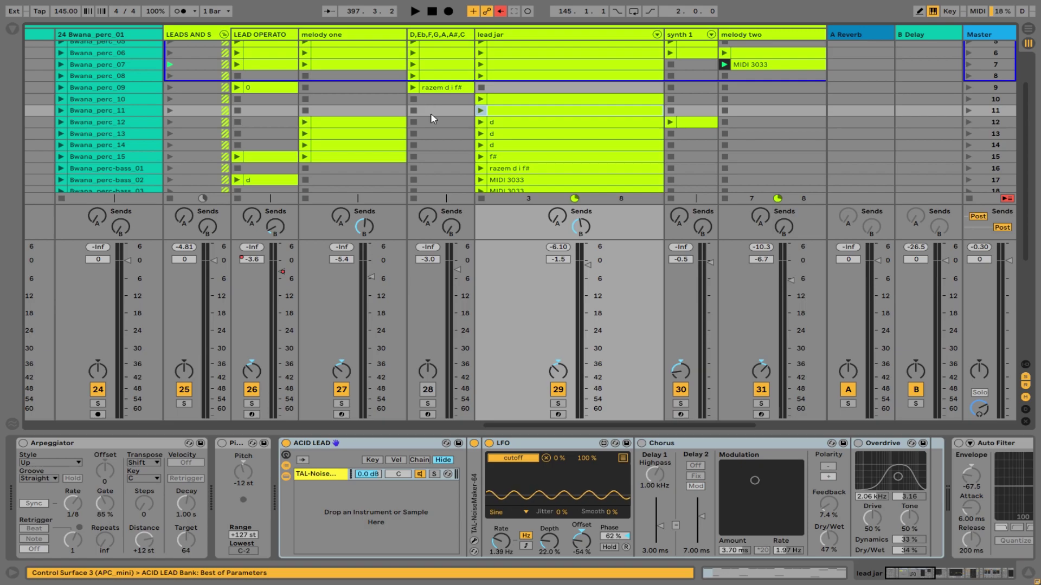
left_click_drag(568, 424, 100, 423)
scroll(134, 185, "up", 3)
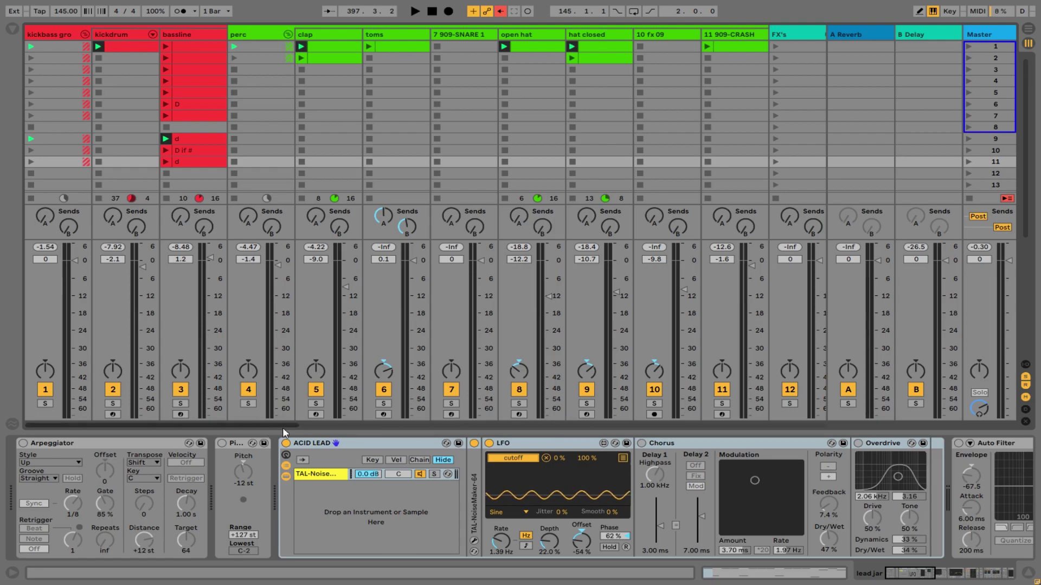
left_click_drag(274, 427, 543, 427)
key("Tab")
left_click_drag(528, 67, 547, 473)
key("Tab")
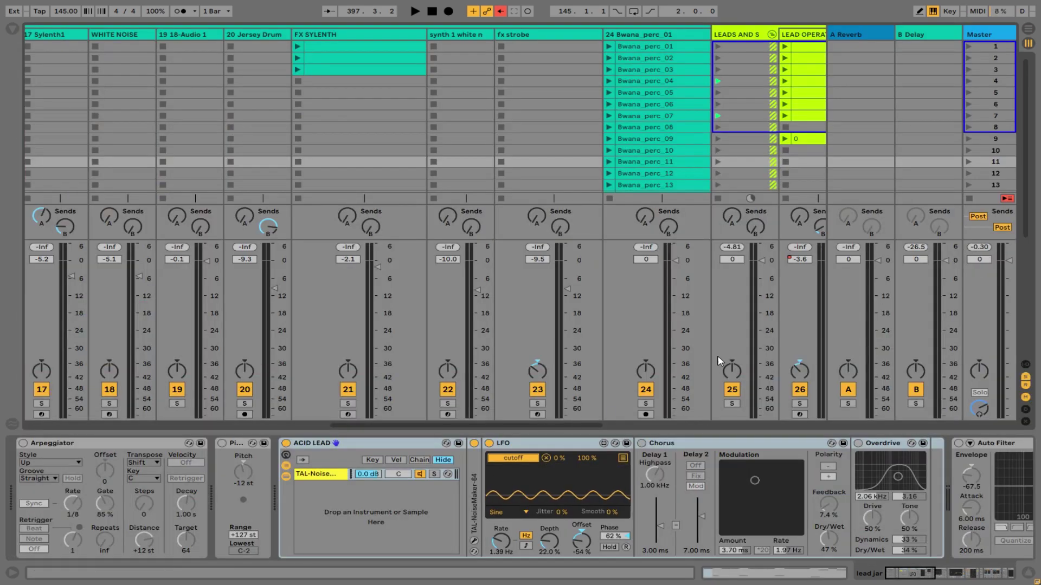
left_click_drag(601, 427, 620, 391)
key("Tab")
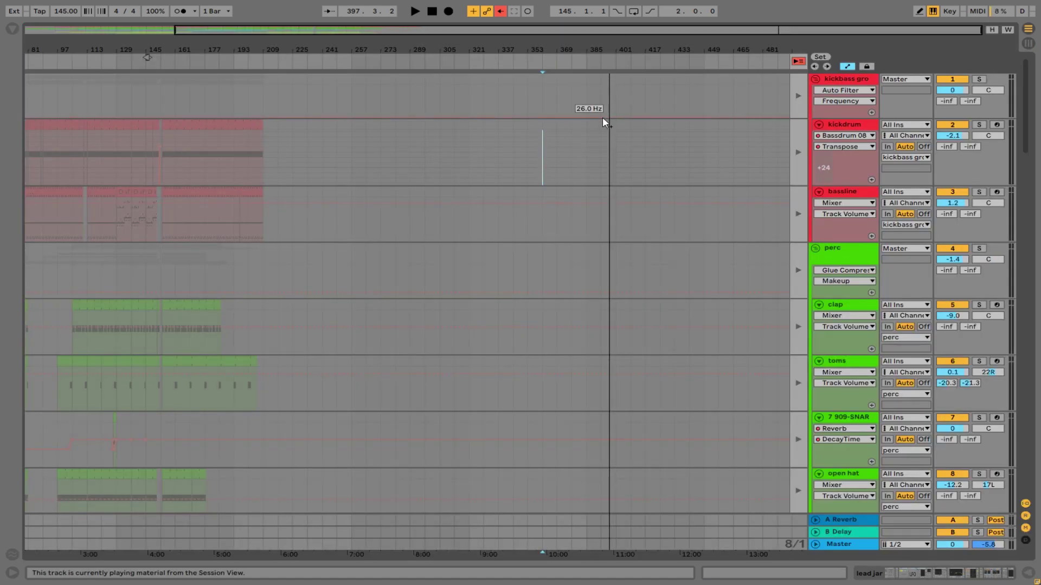
left_click_drag(521, 56, 525, 130)
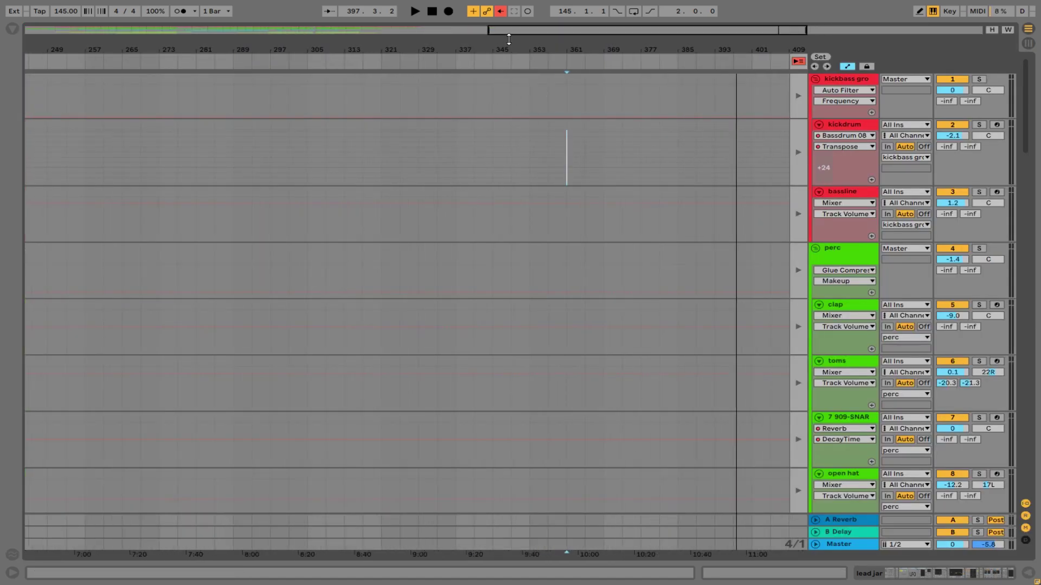
key("minus")
Return to the Session View and switch all tracks from session clips back to the arrangement.
key("Tab")
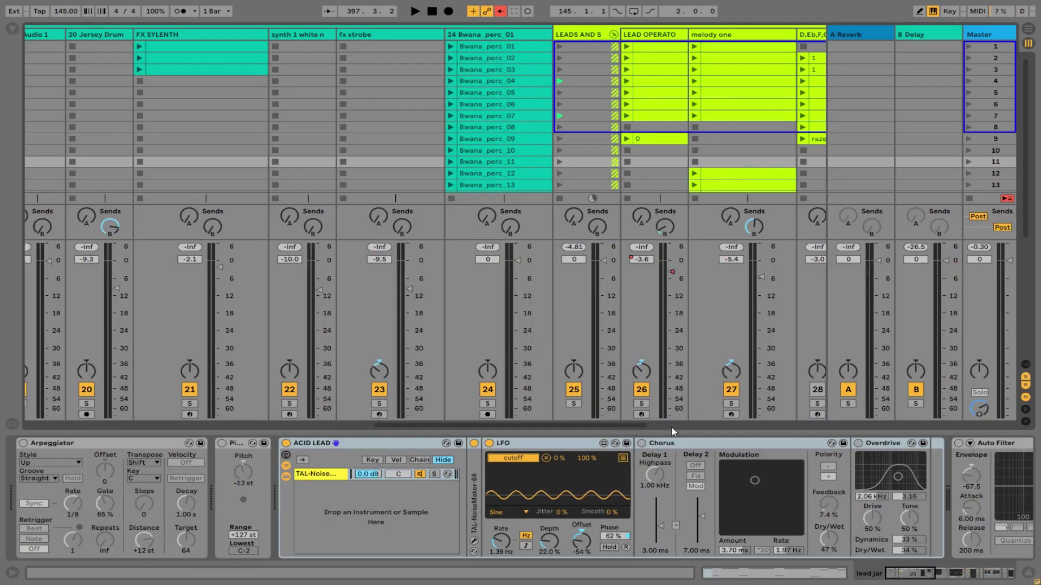
left_click(1007, 199)
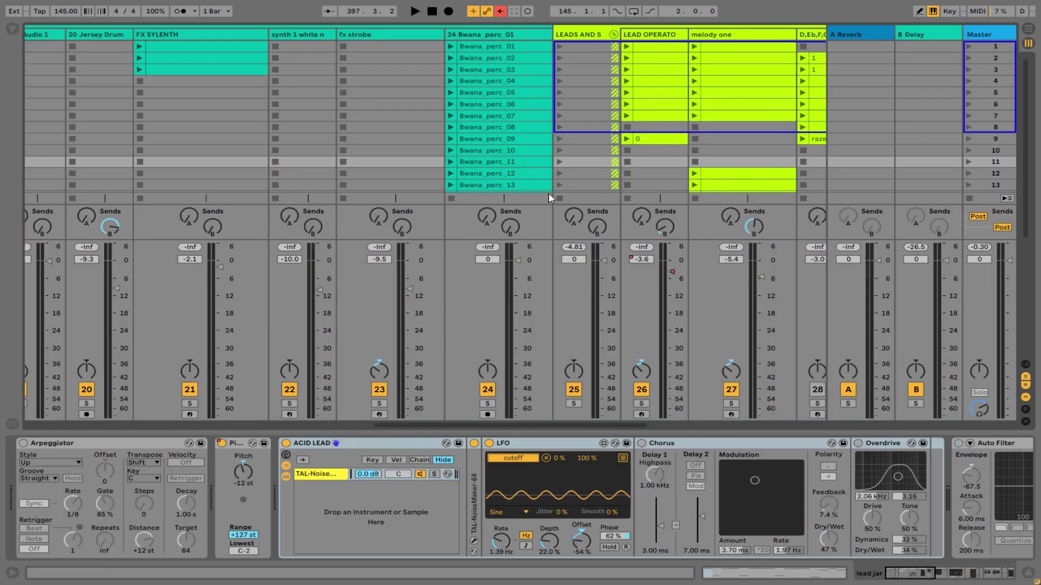
left_click_drag(521, 425, 239, 418)
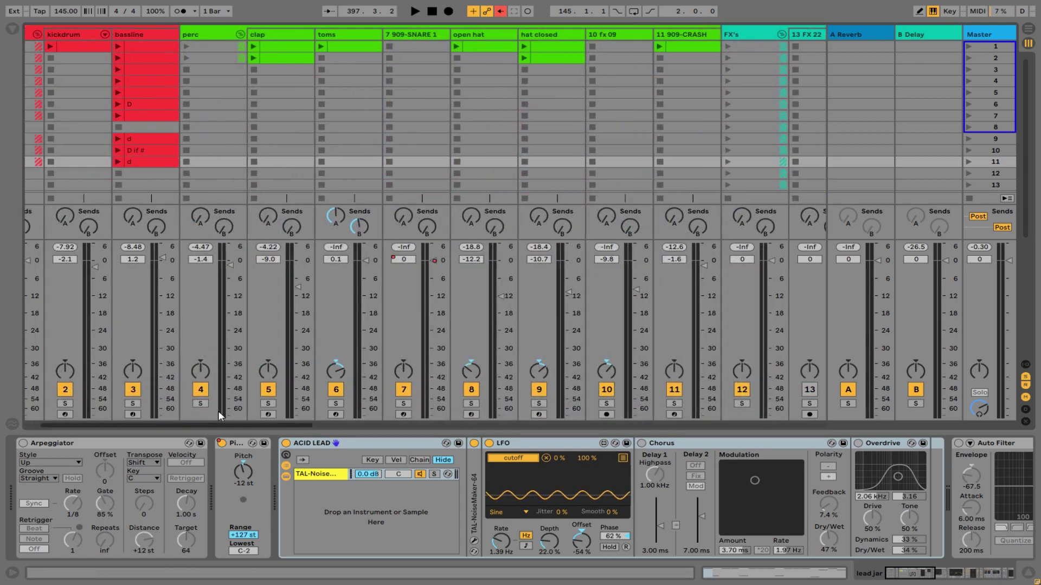
Start recording at bar 329 of the arrangement, launching the kickdrum clip in scene 1 and the bassline clip d in scene 9.
key("Tab")
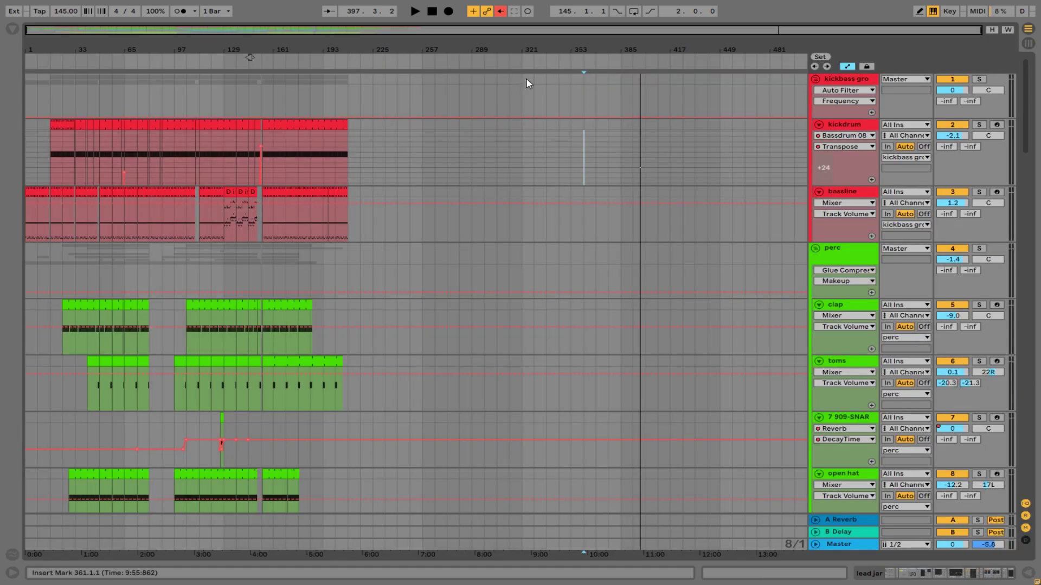
left_click(530, 87)
key("Tab")
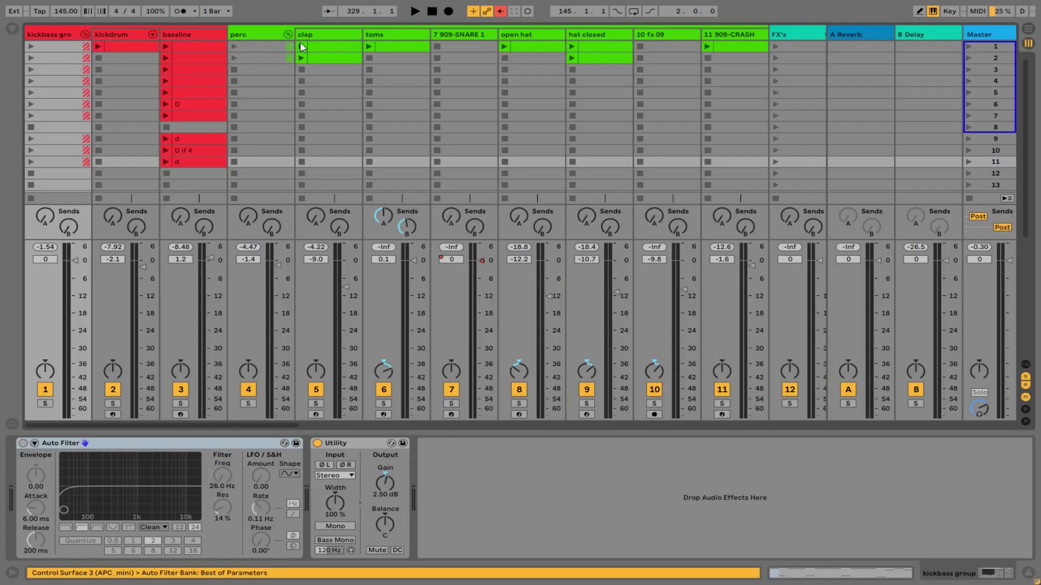
left_click(448, 13)
left_click(98, 46)
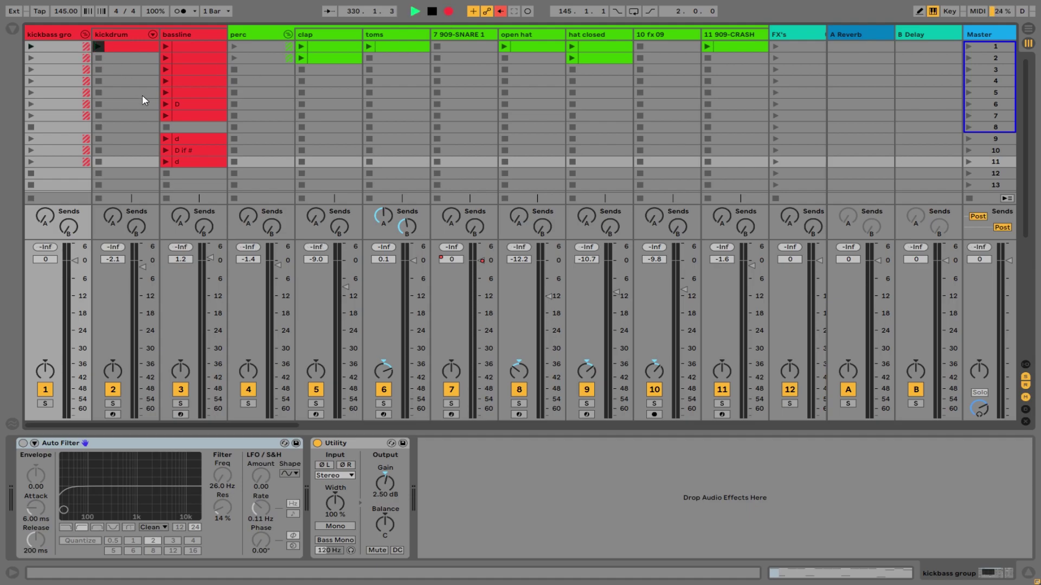
left_click(164, 138)
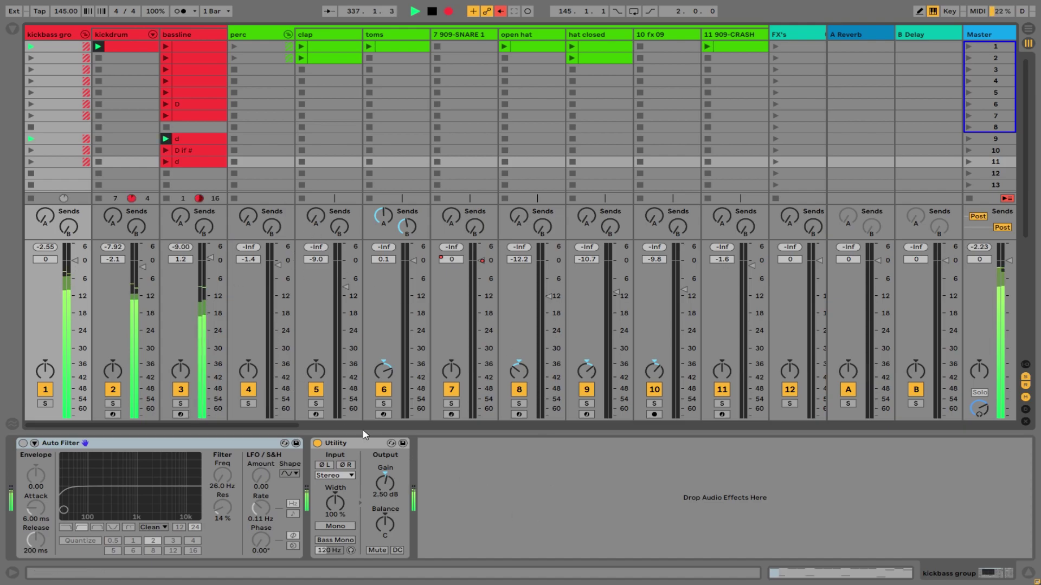
While recording, launch the lead jar clip in scene 2 and the scene 1 clips of clap, open hat, hat closed and 11 909-CRASH.
left_click_drag(266, 426, 759, 402)
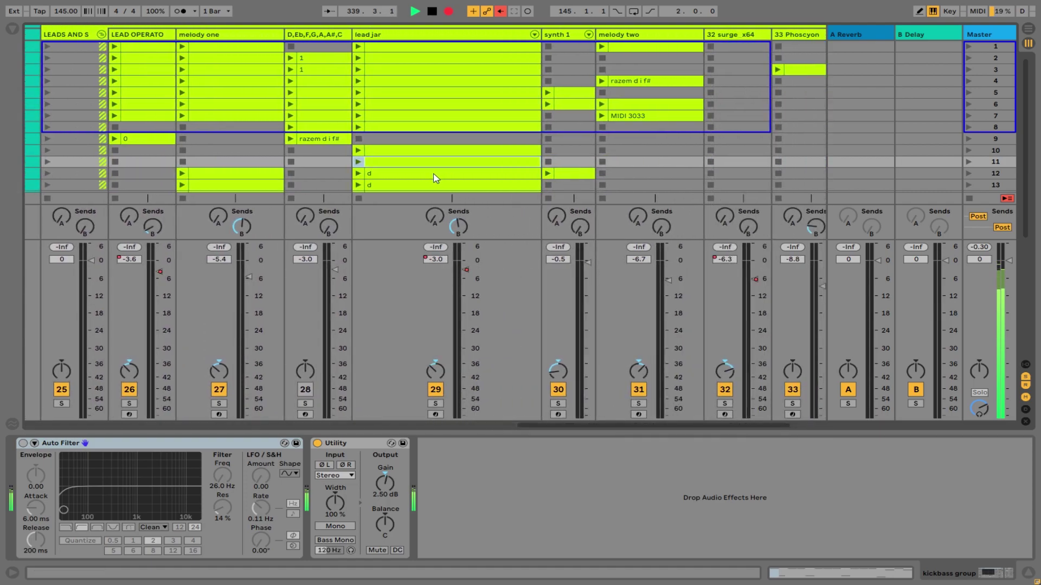
left_click_drag(586, 426, 85, 431)
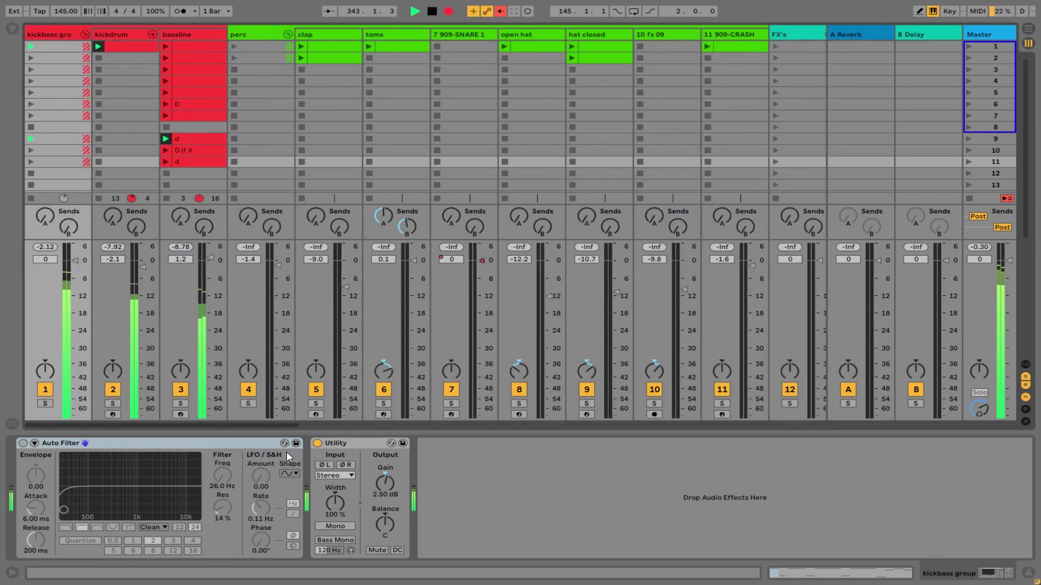
mouse_move(277, 428)
left_mouse_down()
mouse_move(668, 426)
mouse_move(273, 425)
left_mouse_up()
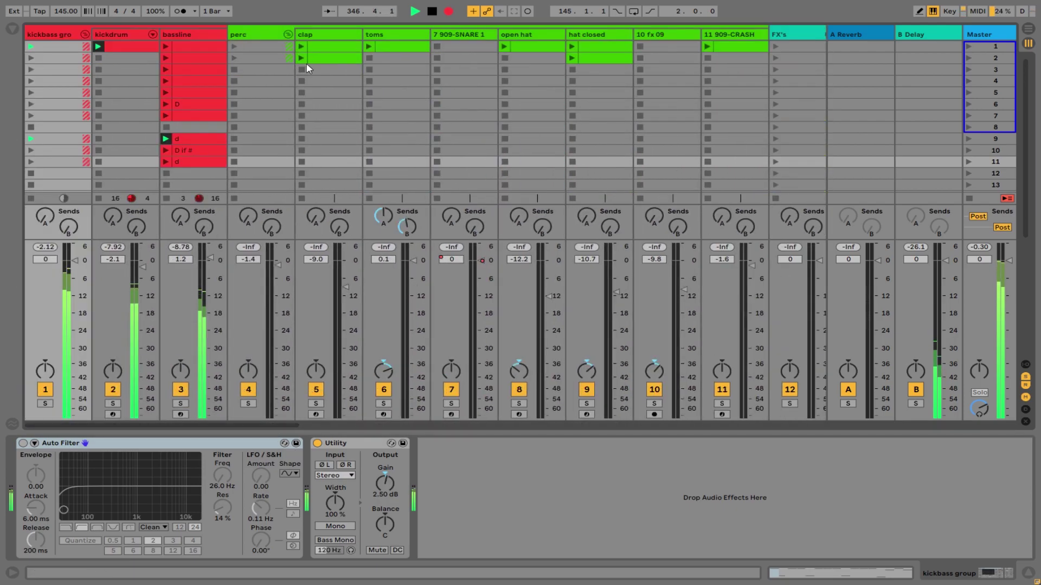
scroll(295, 77, "right", 10)
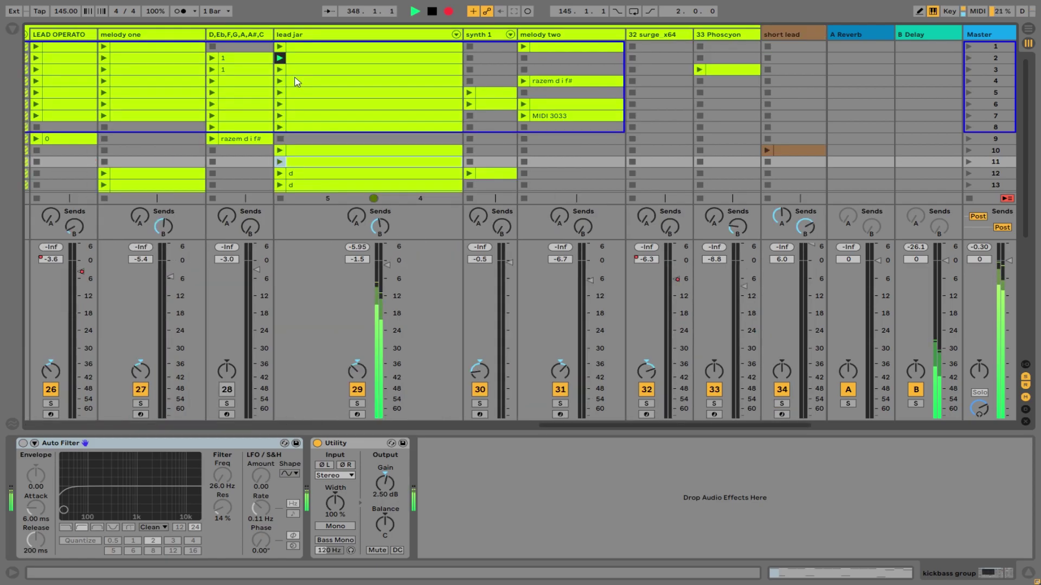
scroll(295, 78, "left", 6)
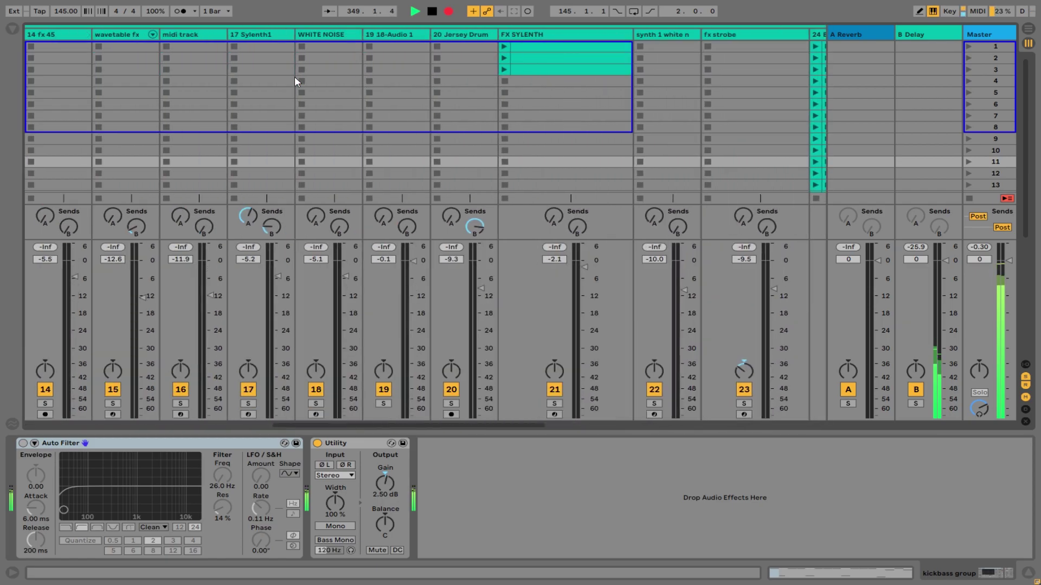
scroll(295, 79, "left", 1)
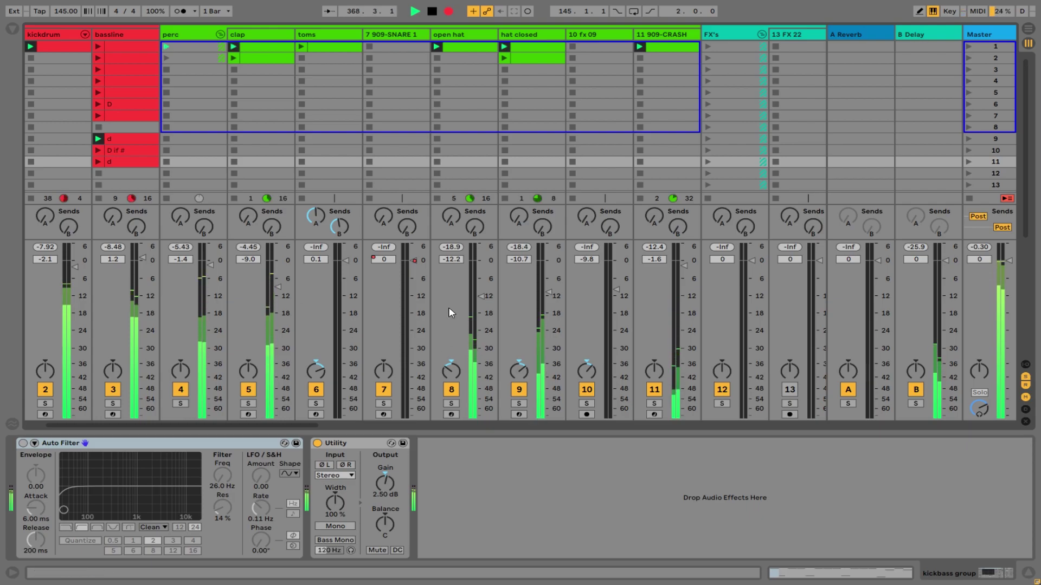
Check in the Arrangement View how the launched clips are being recorded along the timeline, and return to the Session View.
left_click_drag(298, 423, 424, 398)
key("Tab")
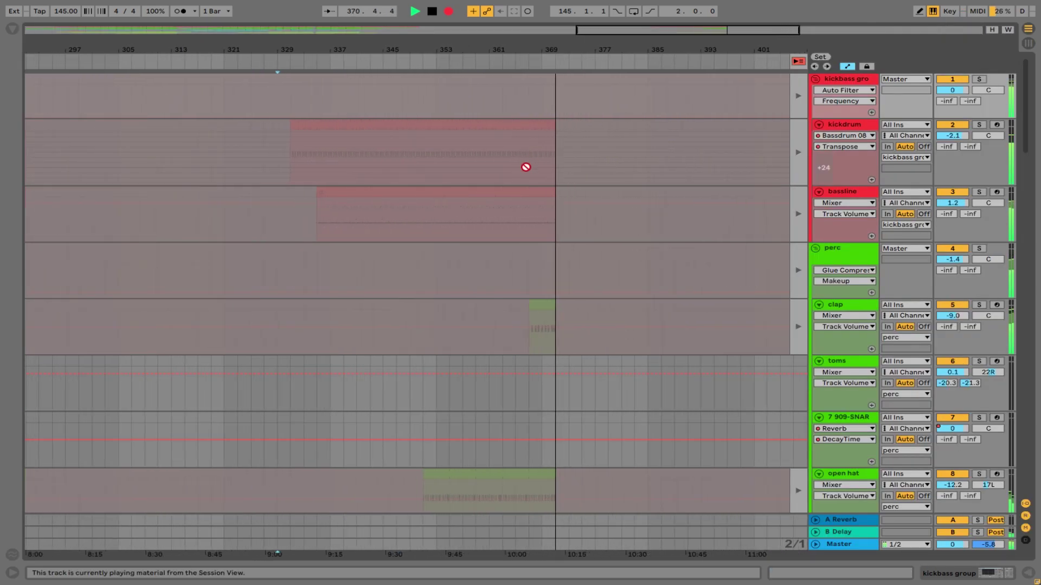
scroll(586, 320, "down", 8)
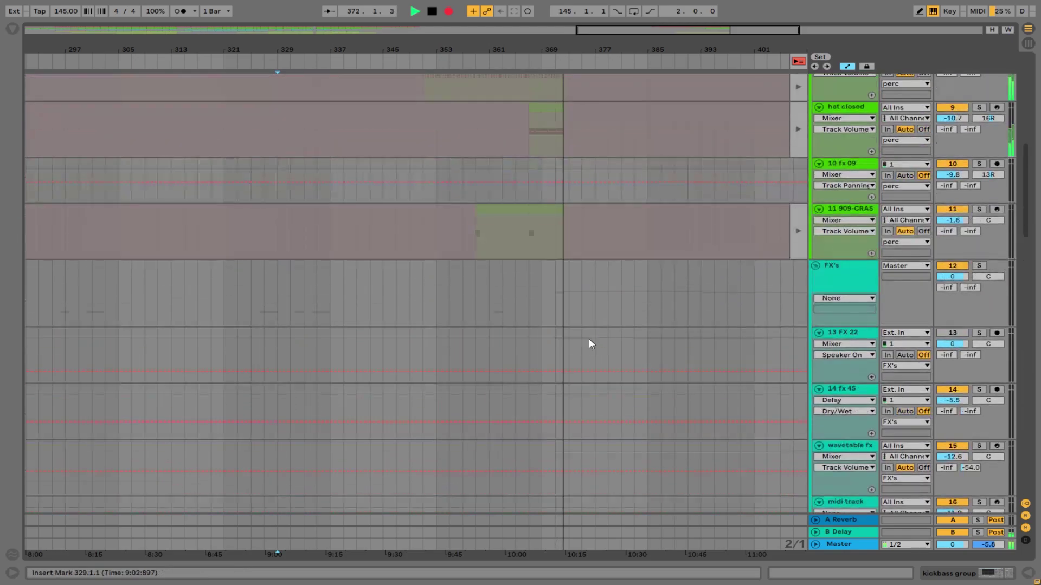
scroll(597, 335, "up", 6)
key("Tab")
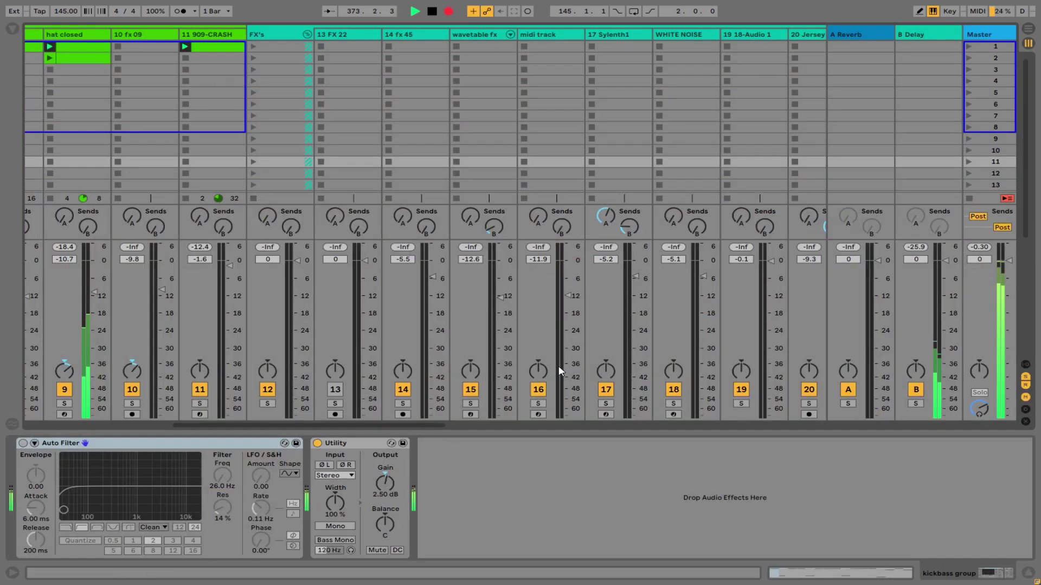
Launch the melody two clip in scene 1, show that track's device chain, and raise the perc group's volume to 1.0 dB.
left_click_drag(412, 426, 793, 426)
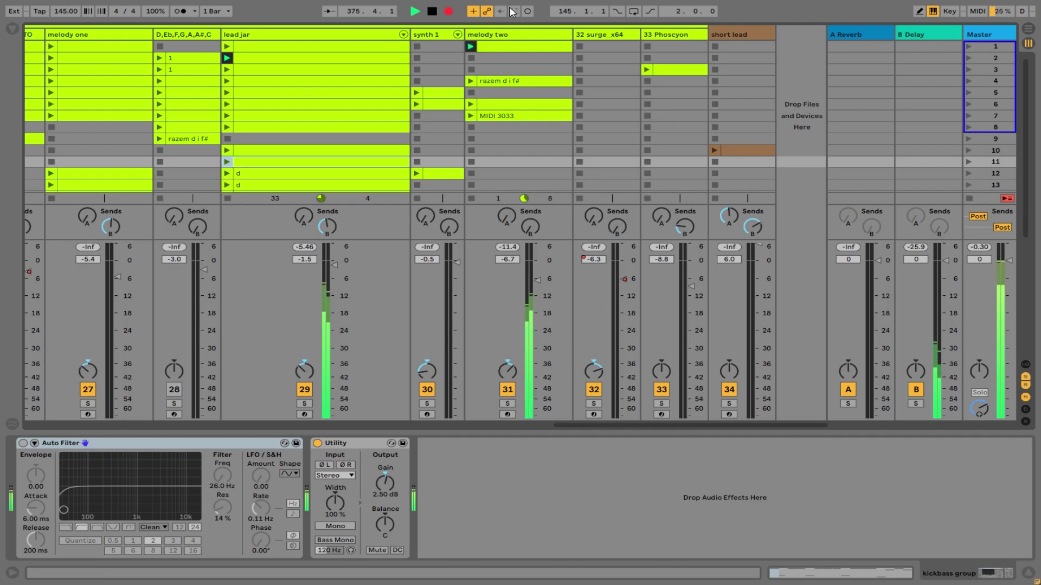
left_click(524, 37)
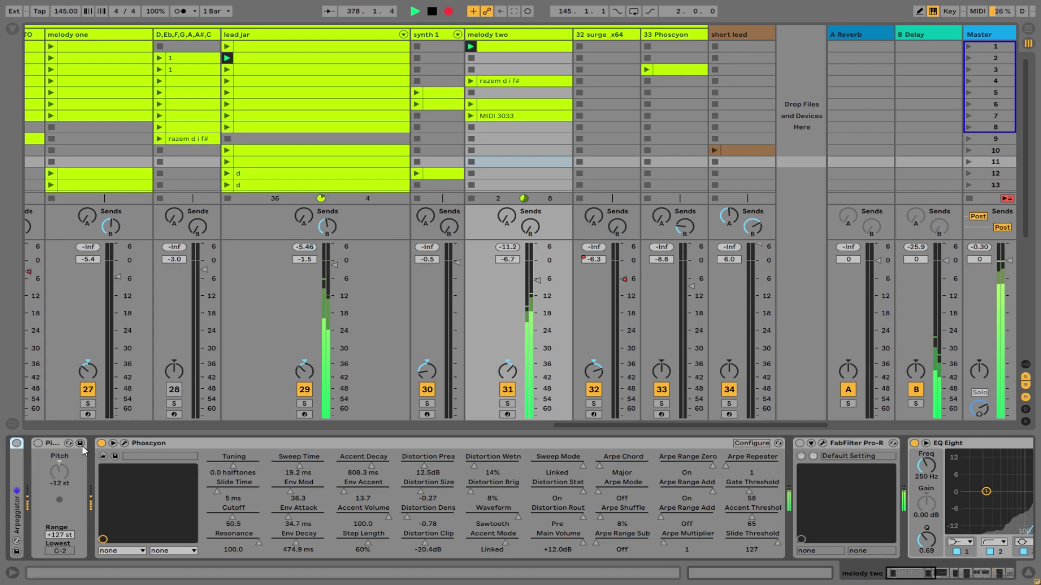
left_click_drag(581, 427, 508, 424)
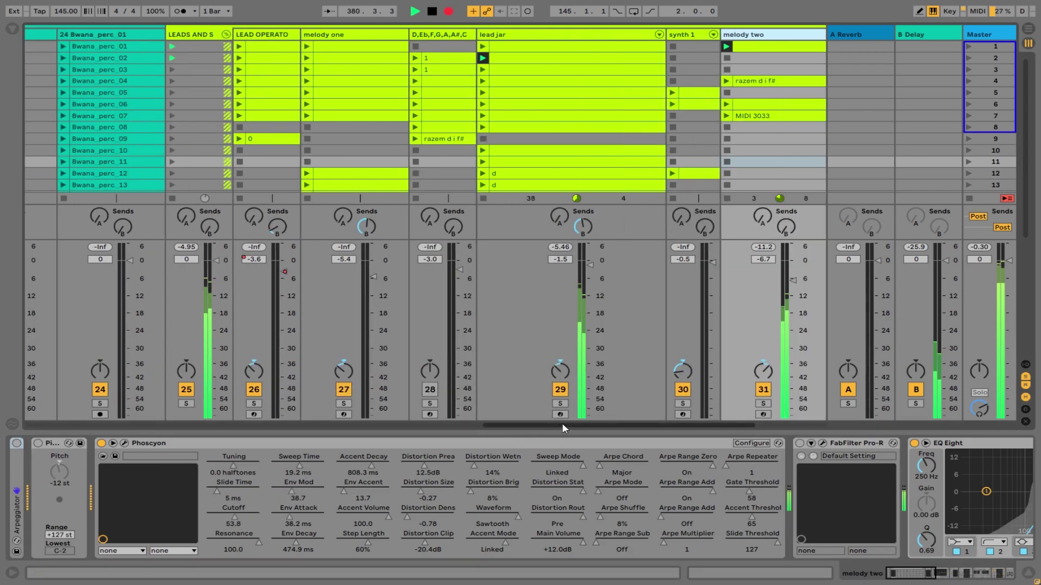
left_click_drag(585, 428, 138, 421)
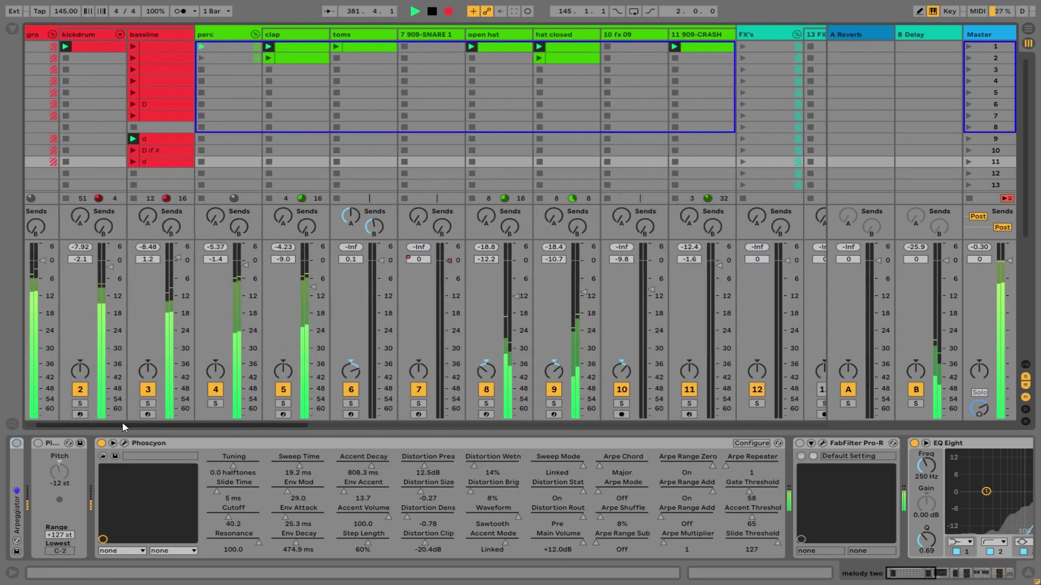
left_click_drag(278, 271, 278, 266)
Look through the lead jar clips and launch the one in scene 7.
left_click_drag(288, 424, 860, 415)
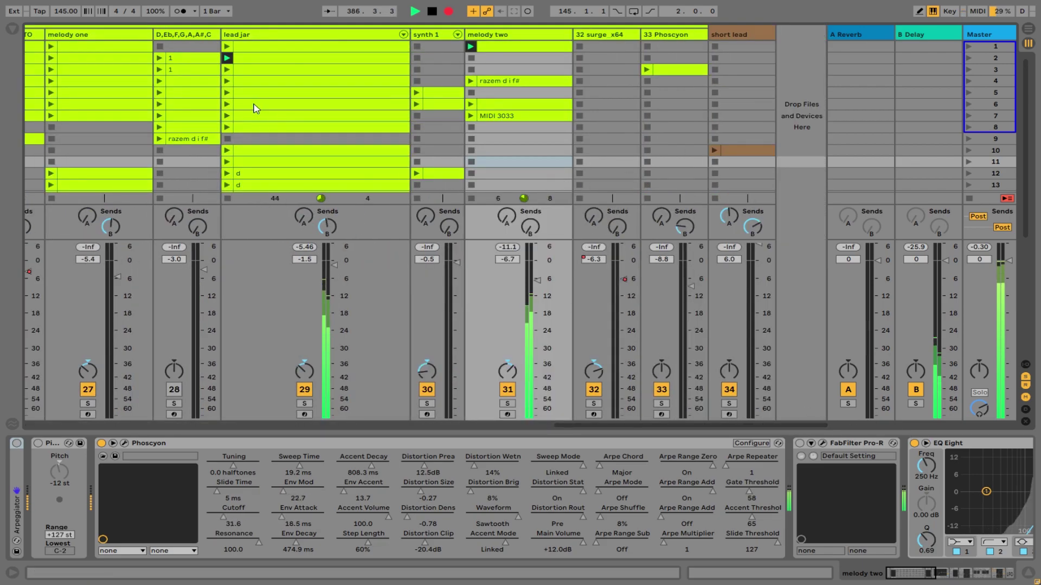
scroll(281, 172, "down", 3)
scroll(296, 169, "down", 5)
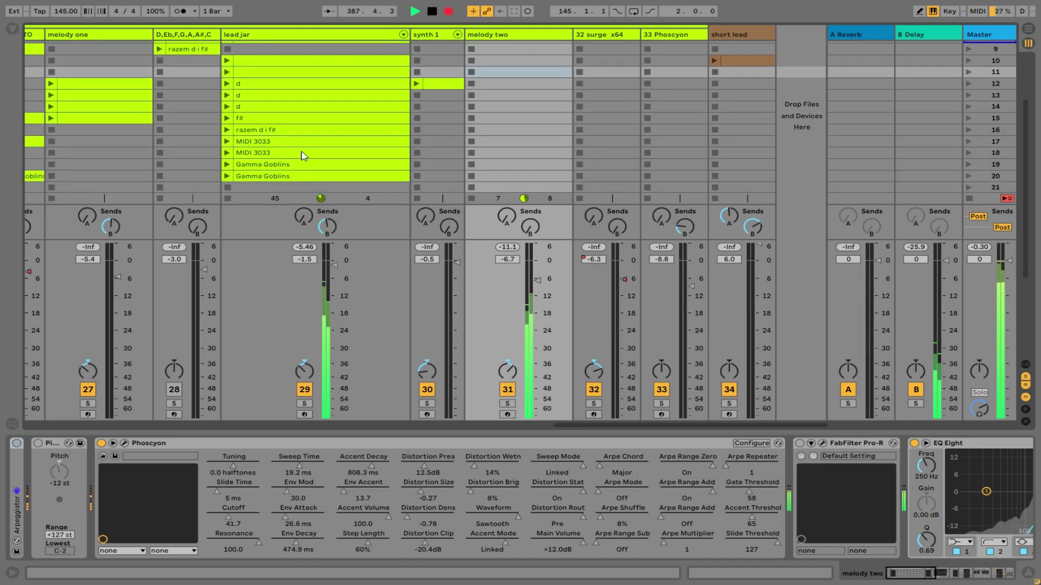
scroll(306, 158, "up", 7)
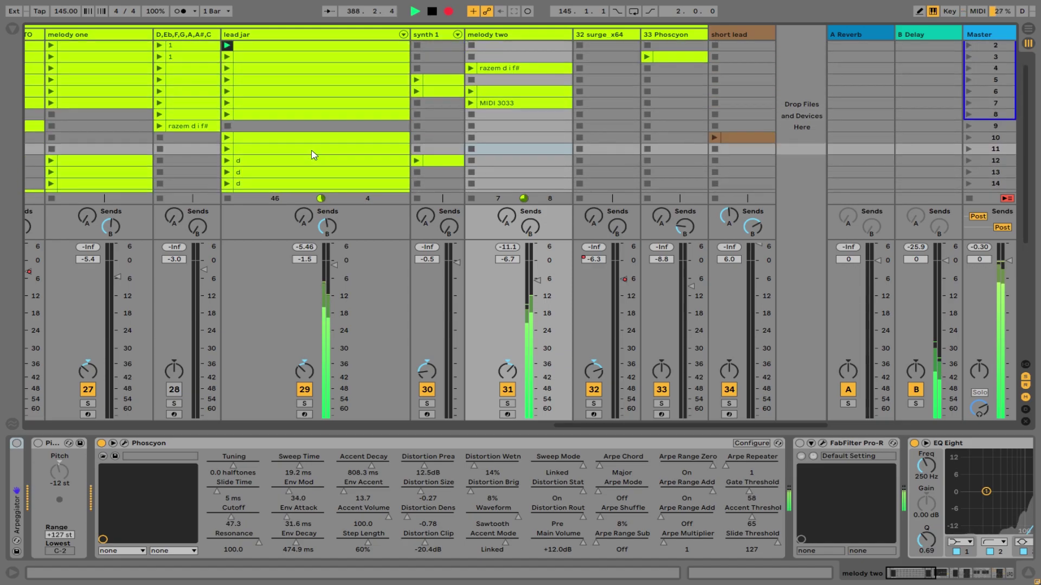
left_click(231, 103)
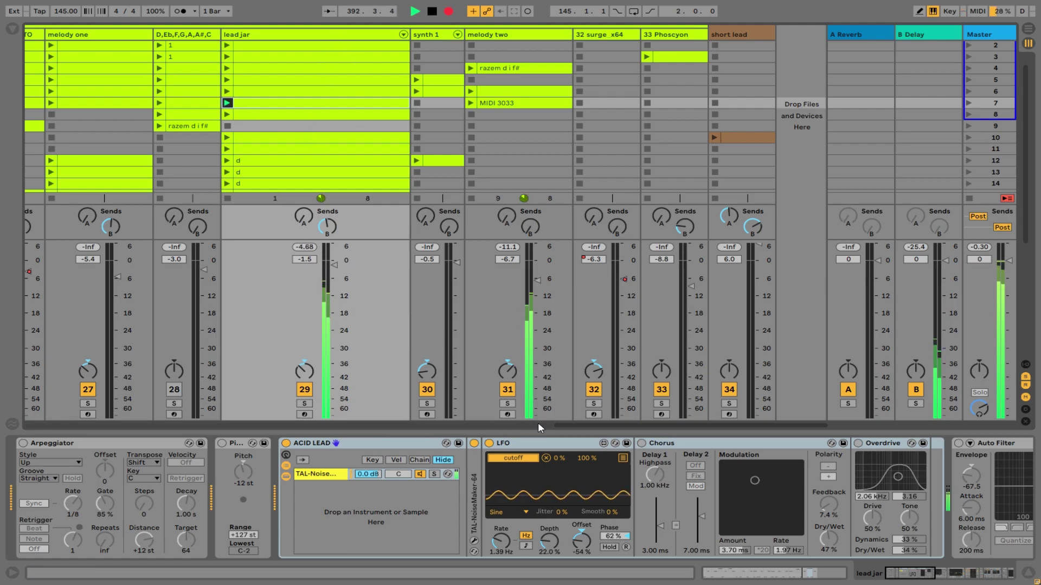
left_click_drag(567, 424, 556, 426)
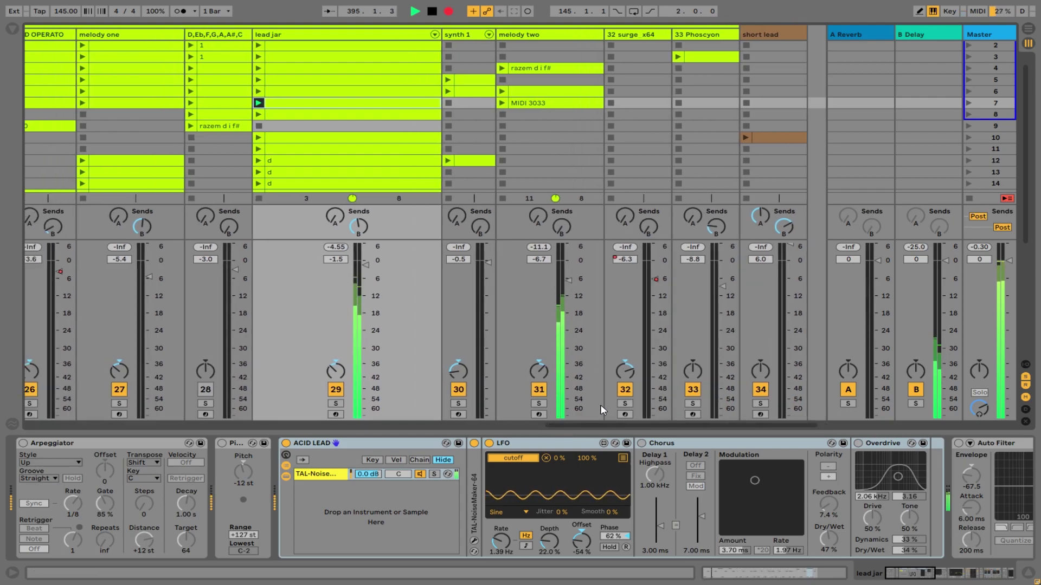
Compare the newly recorded clips with the earlier song in the Arrangement View's full timeline, and return to the Session View.
key("Tab")
left_click_drag(681, 50, 278, 89)
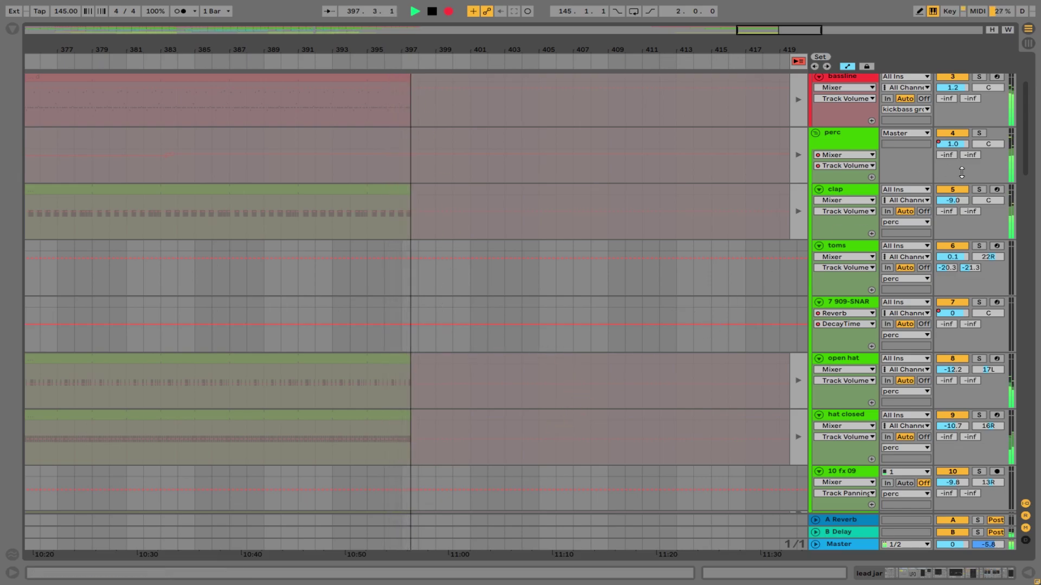
left_click_drag(1022, 149, 1025, 86)
left_click_drag(560, 42, 692, 109)
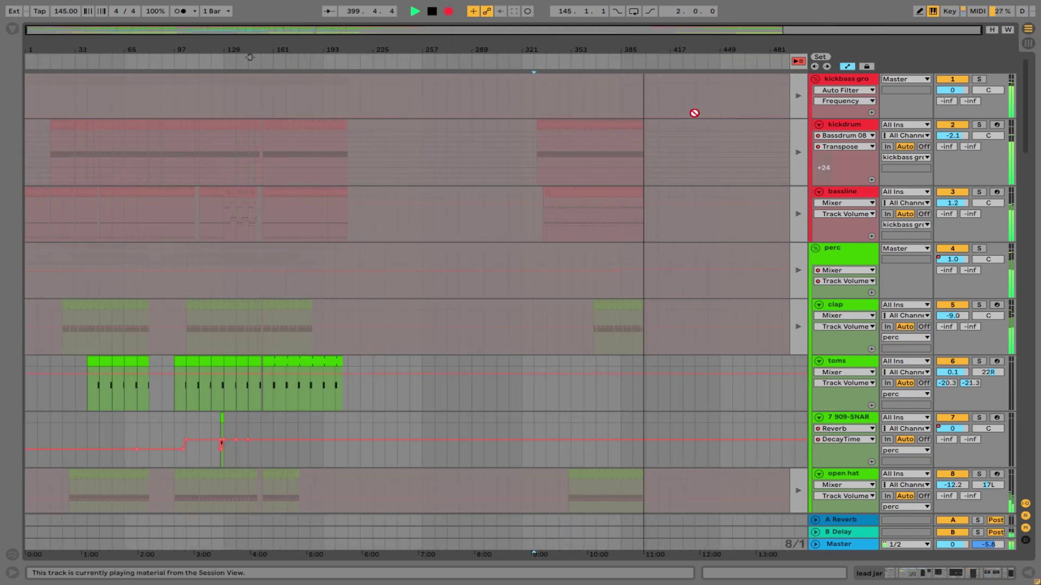
key("Tab")
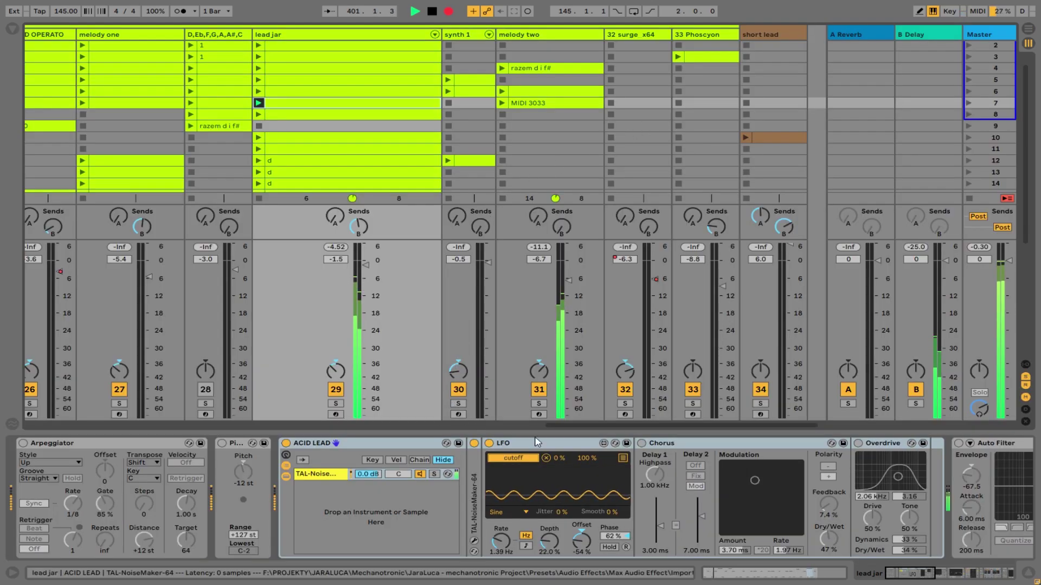
Switch hat closed to its scene 2 clip and lead jar to scene 8, stop the clap, open hat and melody two clips, and end playback.
left_click_drag(607, 428, 174, 405)
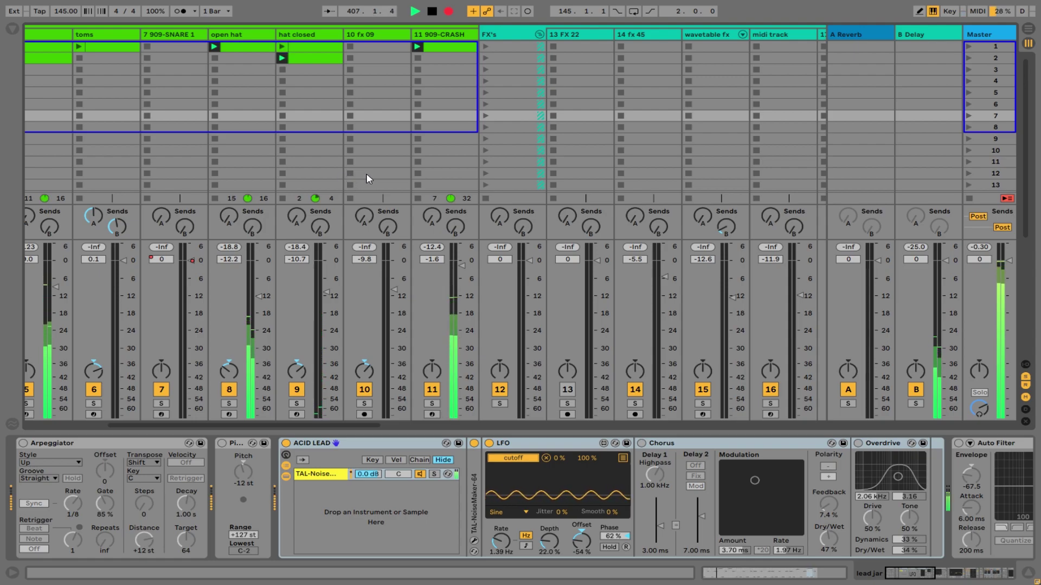
left_click_drag(357, 422, 265, 422)
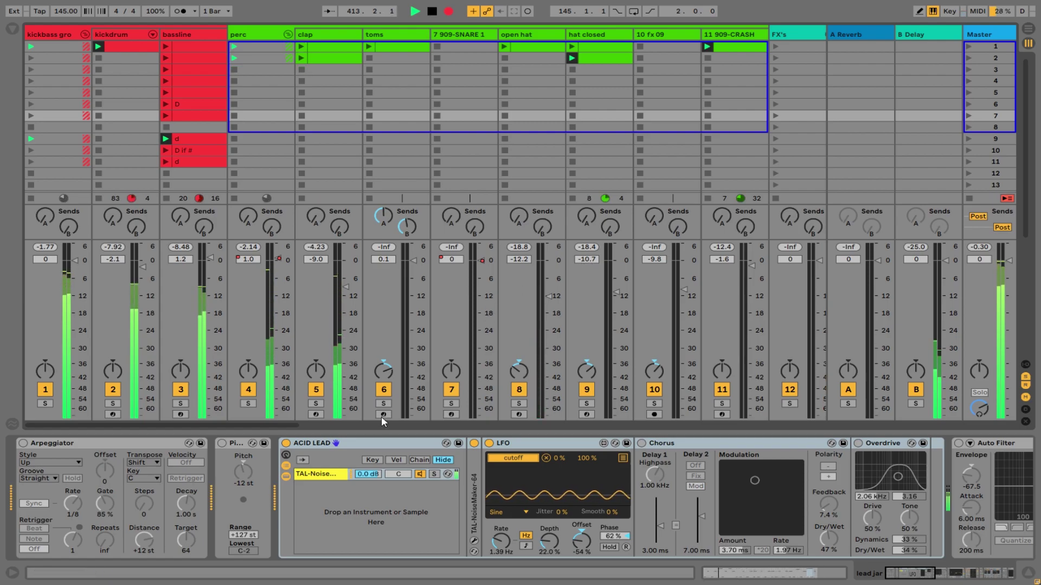
left_click_drag(265, 426, 744, 432)
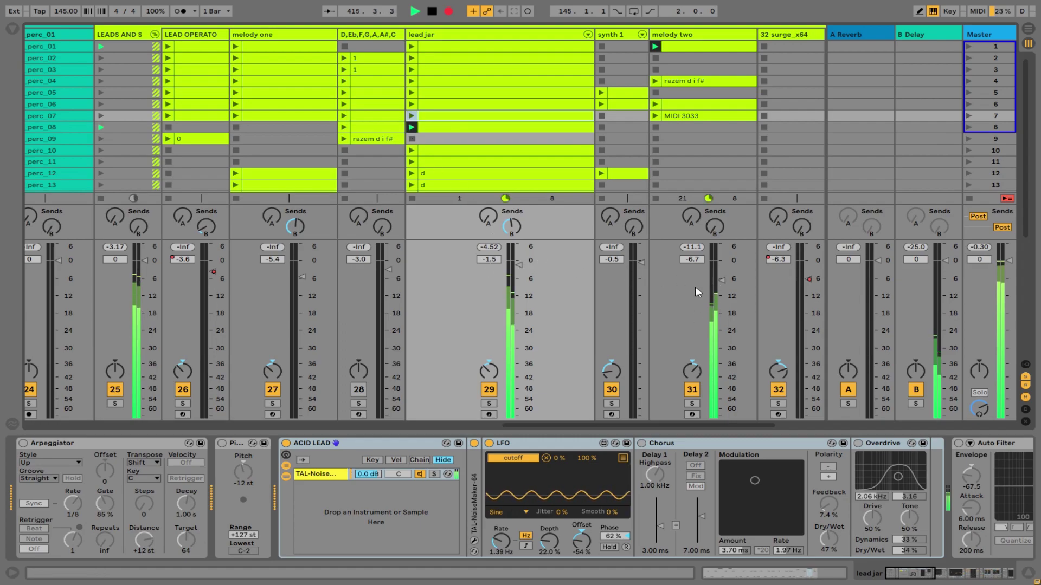
left_click(656, 173)
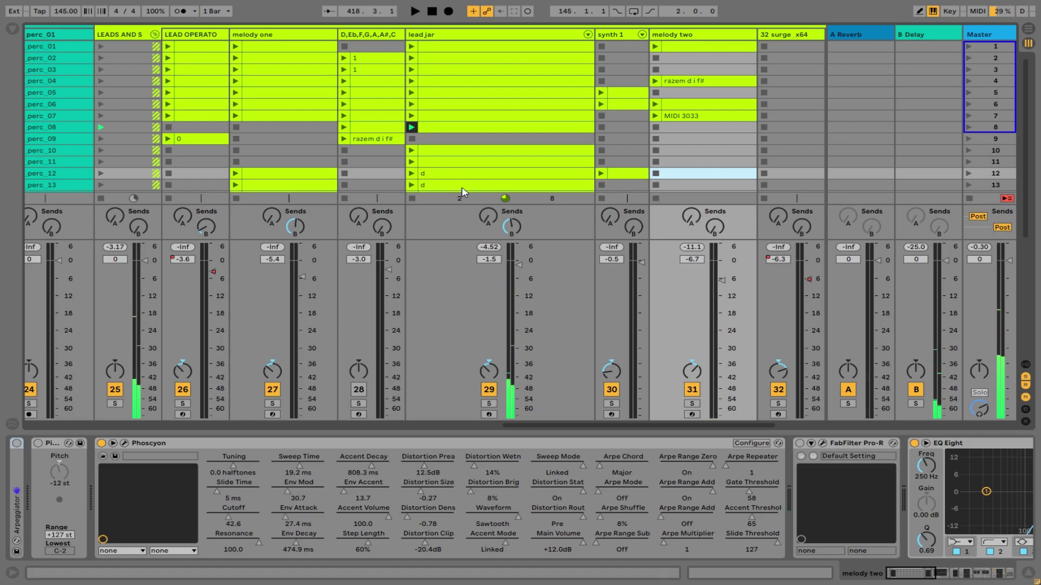
Switch all tracks back to the arrangement and review the newly recorded clips across the tracks.
key("Tab")
left_click(799, 62)
left_click_drag(630, 46, 402, 179)
scroll(581, 174, "down", 2)
scroll(582, 174, "down", 2)
left_click_drag(1024, 125, 1027, 63)
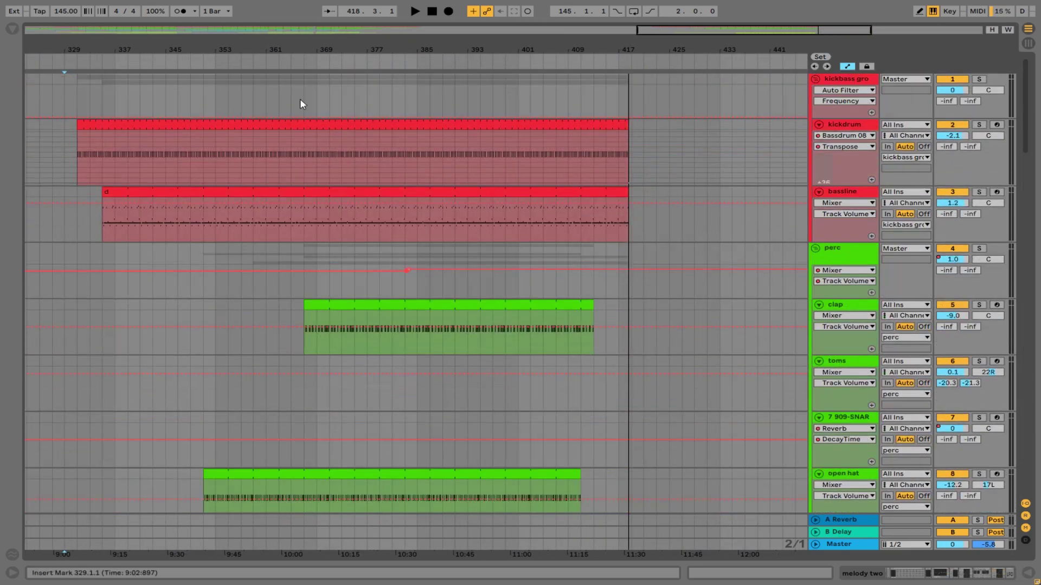
Extend the start of the recorded bassline clip back to bar 331, in line with the kickdrum clip.
left_click_drag(99, 49, 595, 209)
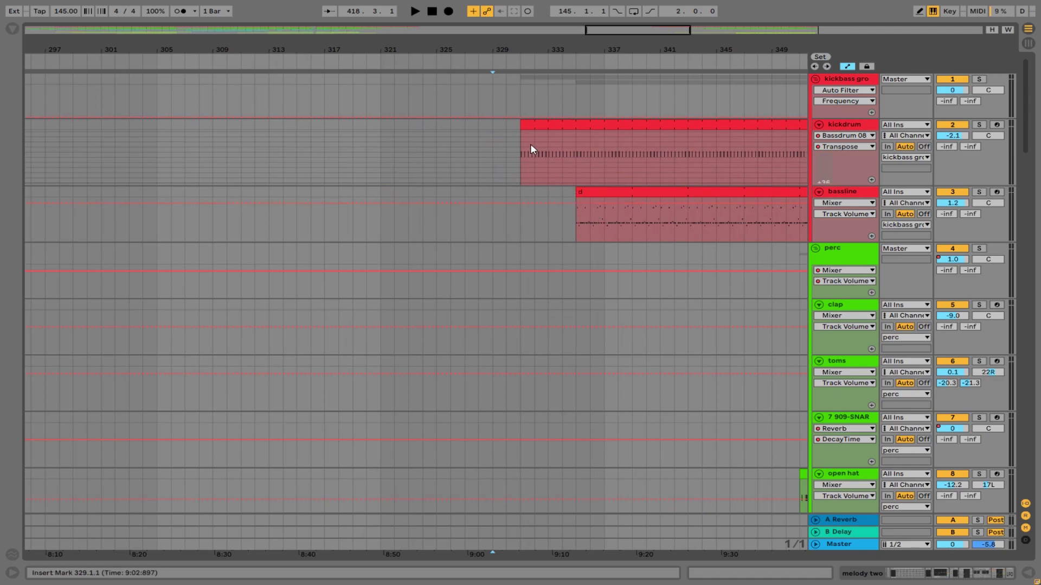
left_click_drag(521, 50, 547, 115)
left_click_drag(588, 192, 540, 192)
key("minus")
key("minus")
key("minus")
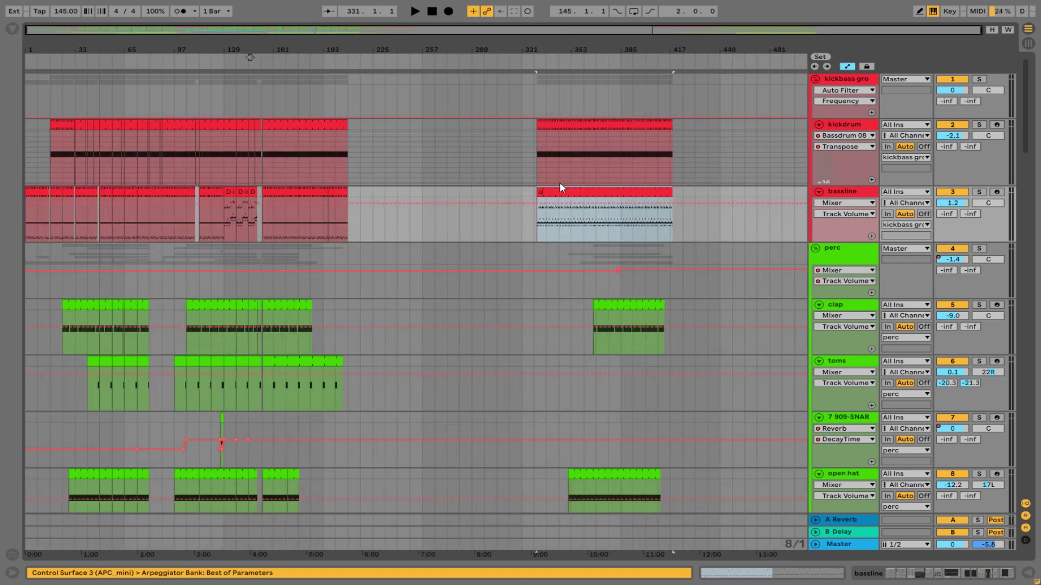
Extend the starts of the recorded kickdrum and bassline clips back to bar 329.
key("plus")
key("plus")
left_click(530, 124)
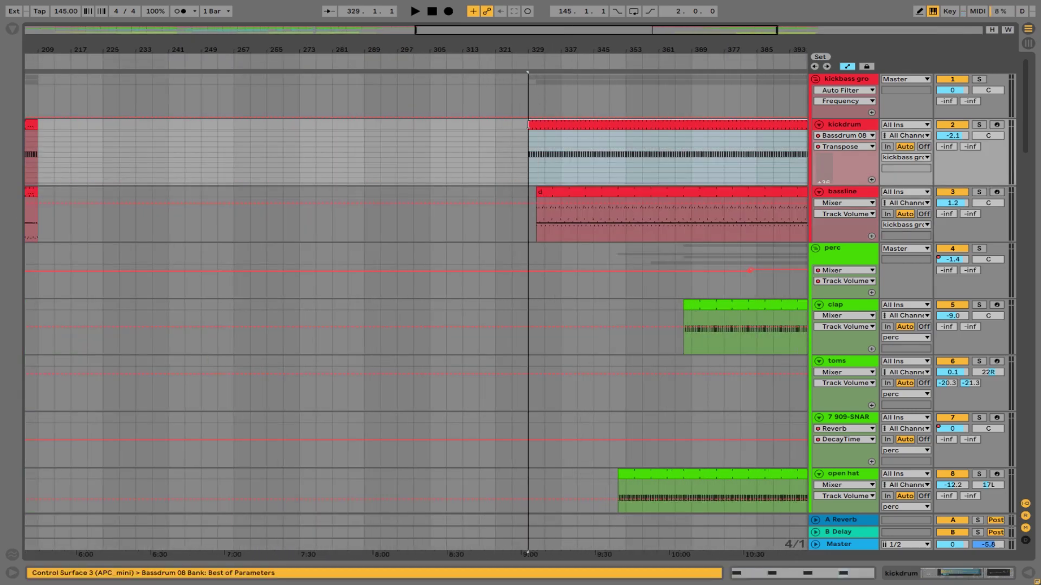
left_click_drag(541, 193, 532, 193)
Play the extended kickdrum and bassline clips from bar 329, stop, and show the whole arrangement.
left_click_drag(532, 53, 517, 163)
left_click(437, 124)
key("space")
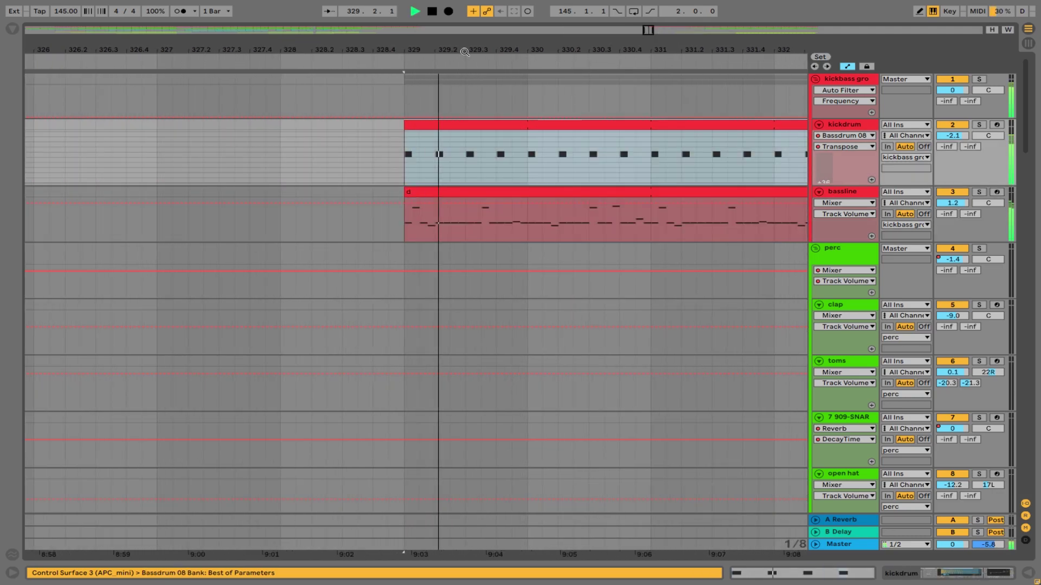
left_click_drag(464, 52, 250, 57)
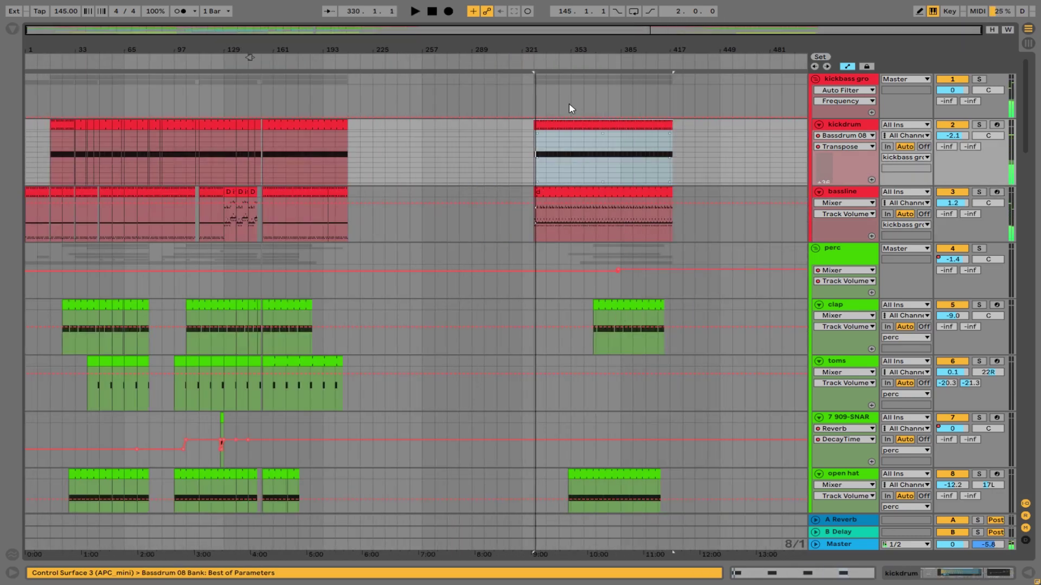
Move the recorded clap clip earlier to start at bar 345, 16 bars after the kickdrum, and play from bar 329.
left_click_drag(567, 64, 584, 278)
left_click_drag(473, 313, 555, 304)
left_click(560, 309)
left_click_drag(469, 309, 536, 315)
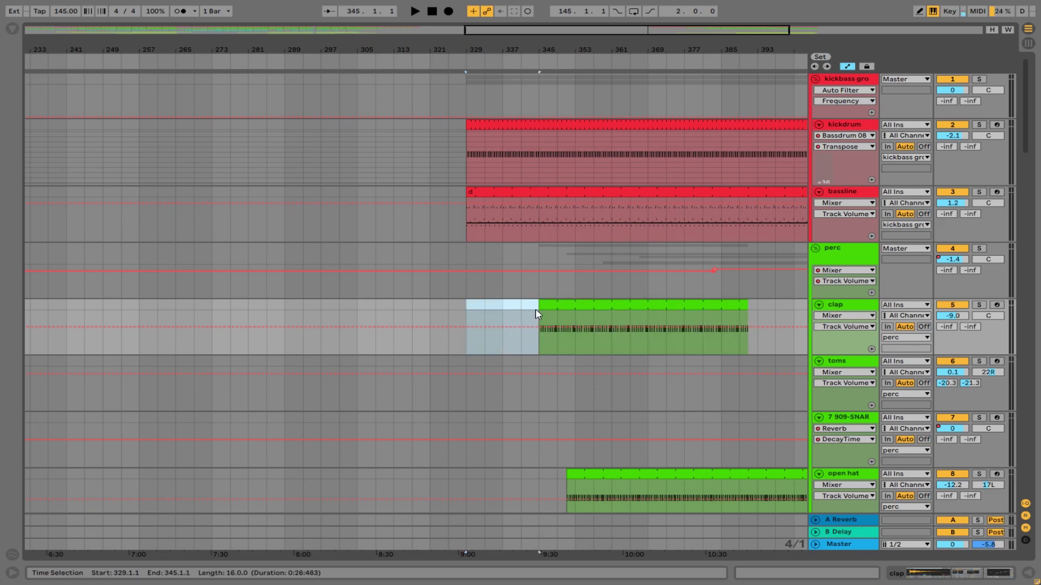
left_click(470, 307)
key("space")
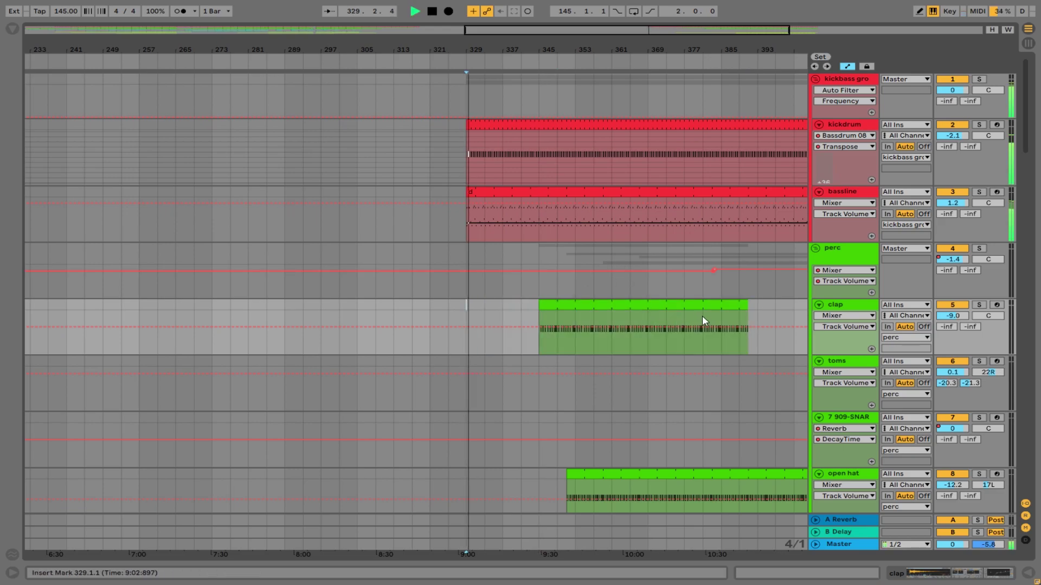
Move the recorded open hat clip to start at bar 353 and the hat closed clip to start at bar 365.
scroll(700, 320, "down", 2)
mouse_move(581, 411)
left_mouse_down()
mouse_move(559, 409)
mouse_move(599, 413)
left_mouse_up()
scroll(664, 423, "down", 2)
mouse_move(662, 419)
left_mouse_down()
mouse_move(633, 414)
mouse_move(658, 424)
mouse_move(648, 426)
left_mouse_up()
scroll(643, 350, "down", 2)
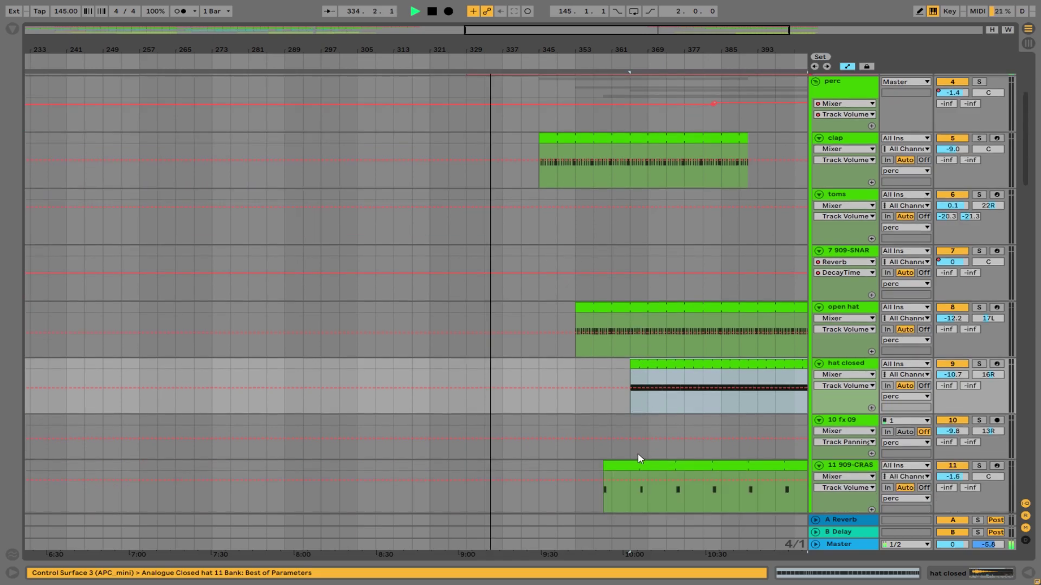
Trim the start of the recorded 11 909-CRASH clip to bar 361 and look at its notes.
left_click_drag(628, 465, 605, 468)
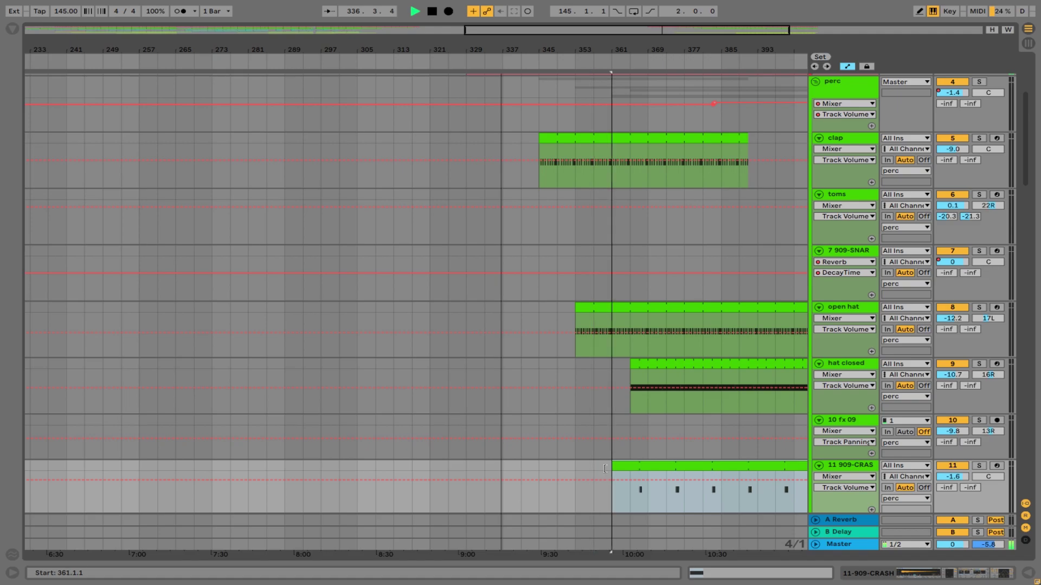
double_click(627, 468)
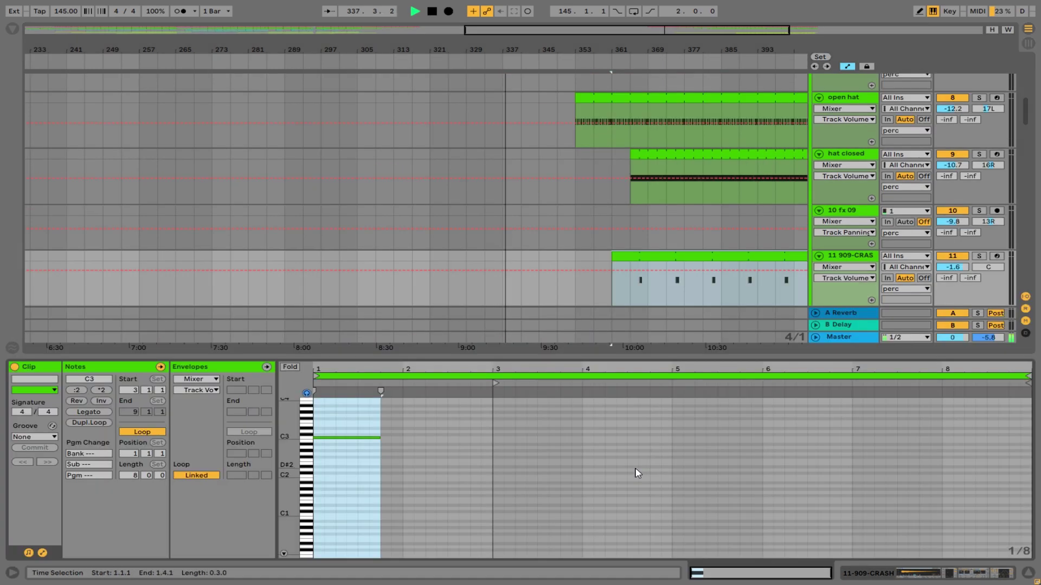
double_click(544, 357)
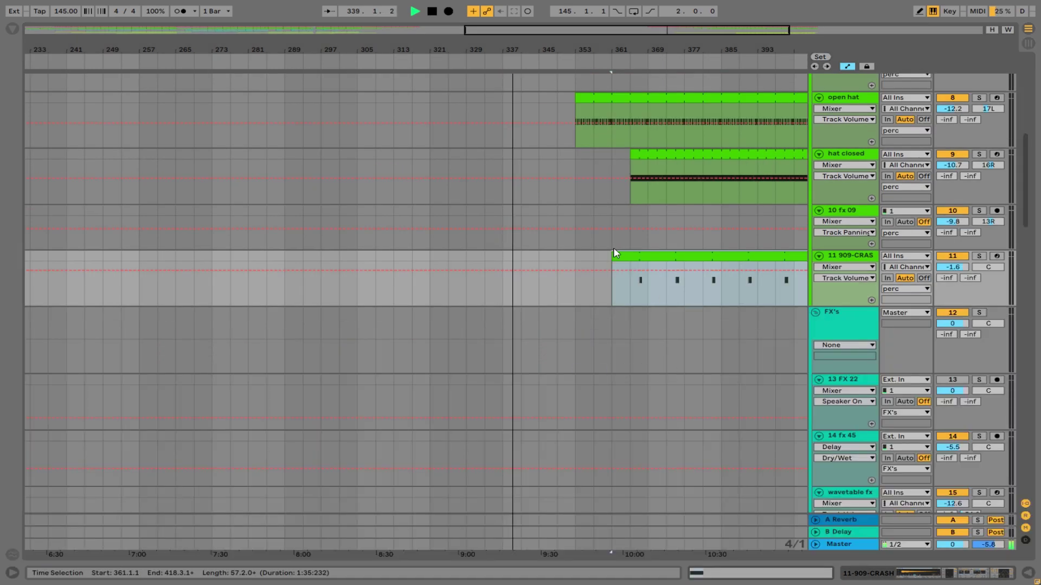
Shift the 11 909-CRASH clip earlier and extend its start back to 353.3.1, ending playback.
left_click_drag(636, 257, 633, 256)
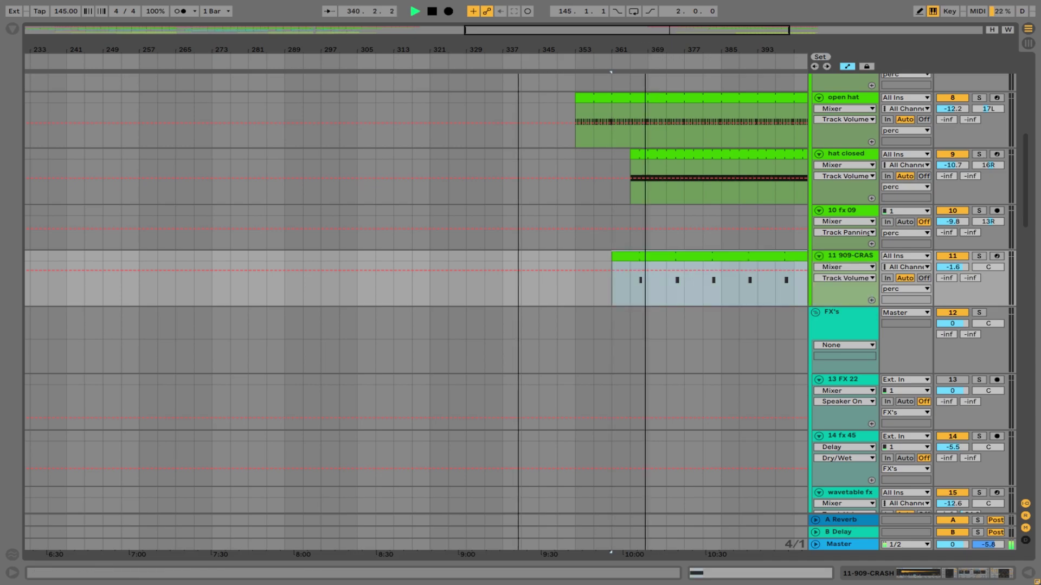
left_click_drag(645, 50, 646, 131)
left_click_drag(629, 257, 585, 255)
left_click_drag(441, 256, 316, 259)
key("space")
Move the recorded lead jar clip to start at bar 345 and briefly play the arrangement from bar 343.
left_click_drag(1029, 135, 1029, 436)
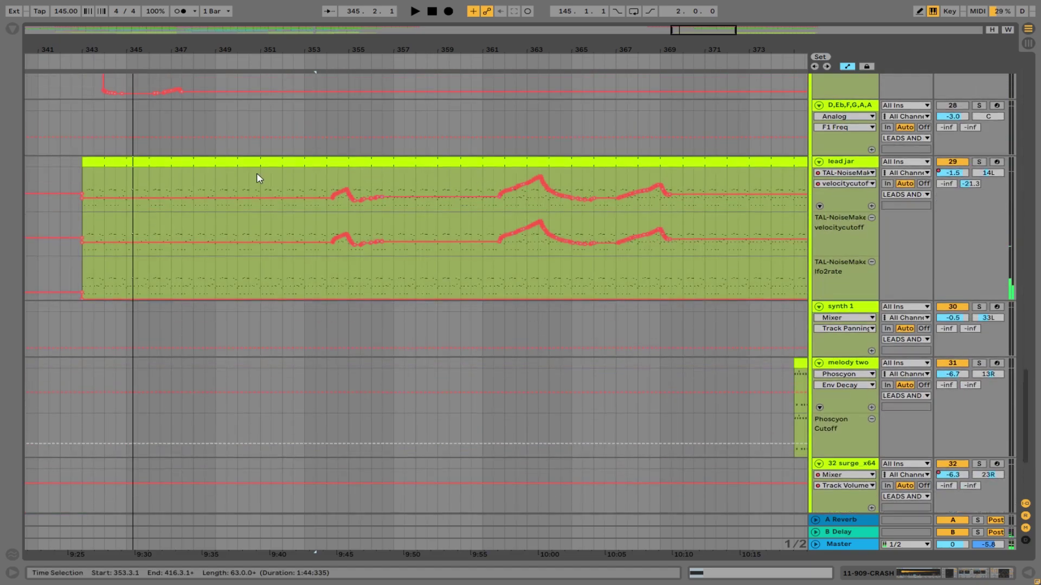
left_click(125, 164)
left_click_drag(126, 165, 128, 164)
left_click(84, 162)
key("space")
left_click_drag(118, 49, 117, 22)
scroll(255, 200, "up", 2)
scroll(257, 205, "up", 10)
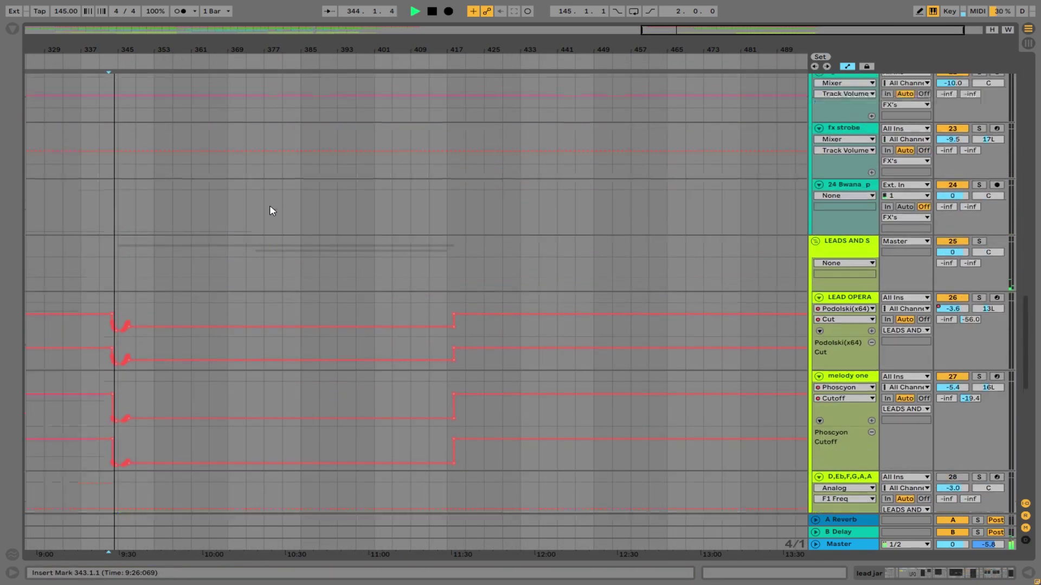
scroll(272, 211, "up", 4)
key("space")
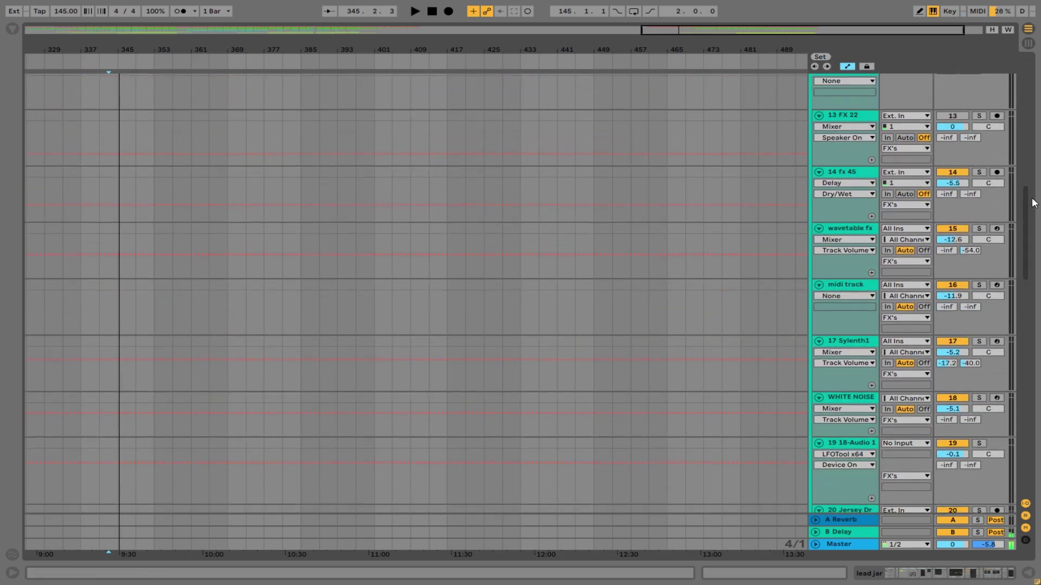
Examine how the start of the lead jar clip lines up with bar 345.
left_click_drag(232, 49, 233, 97)
scroll(465, 449, "down", 8)
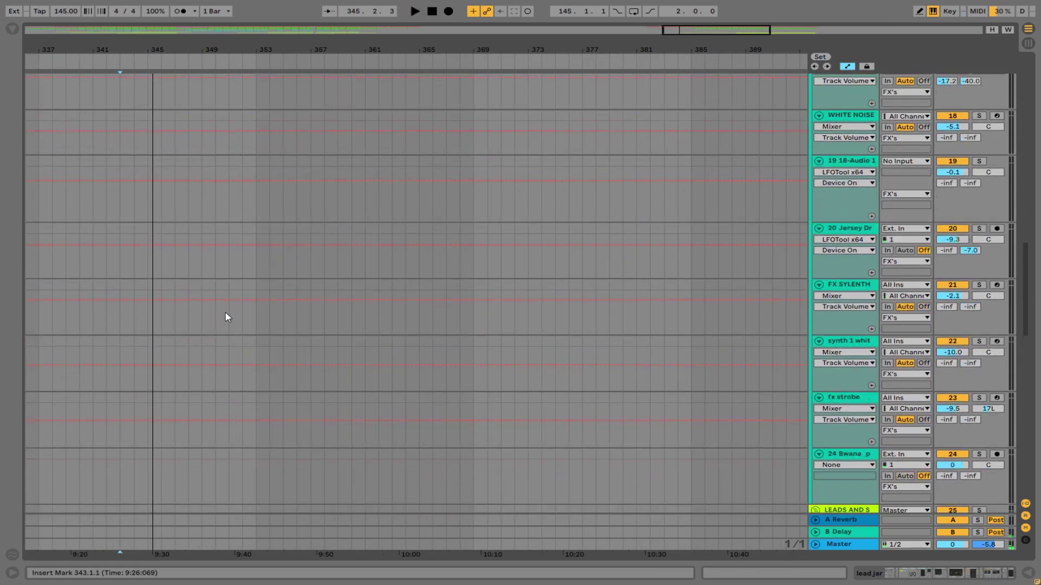
scroll(196, 329, "down", 5)
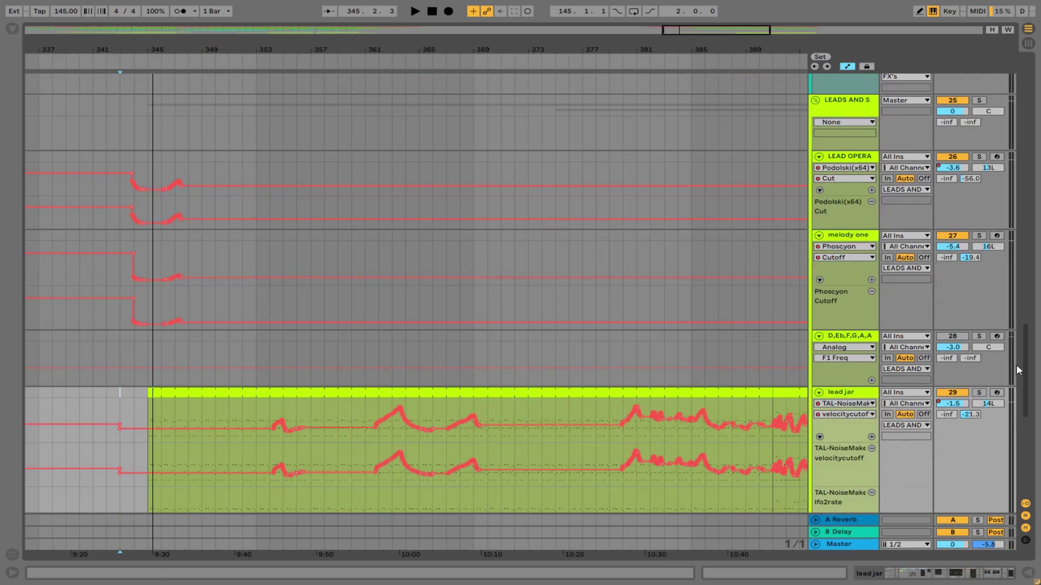
left_click_drag(1017, 371, 1025, 418)
left_click_drag(134, 51, 137, 81)
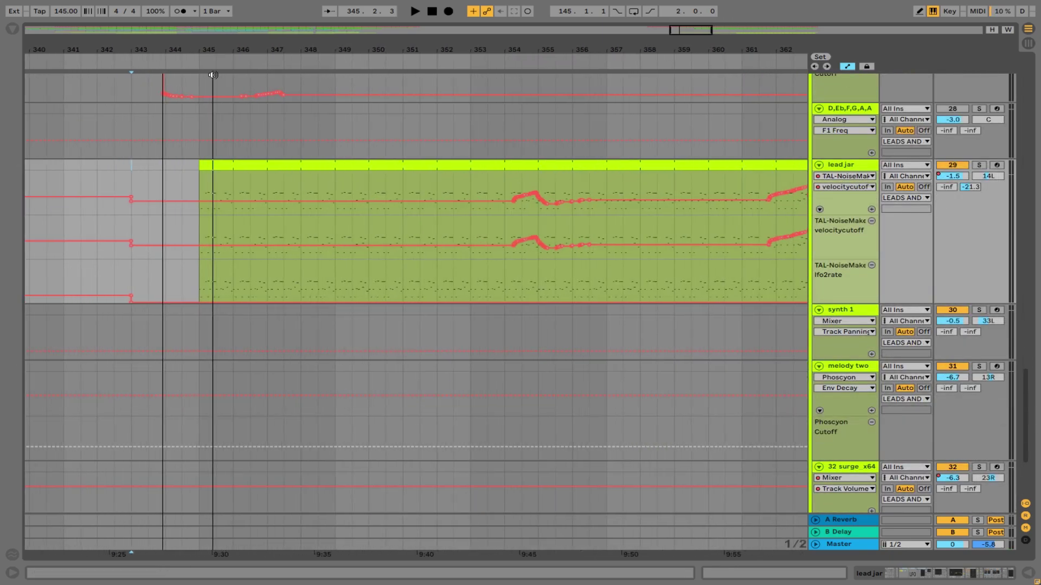
left_click(254, 172)
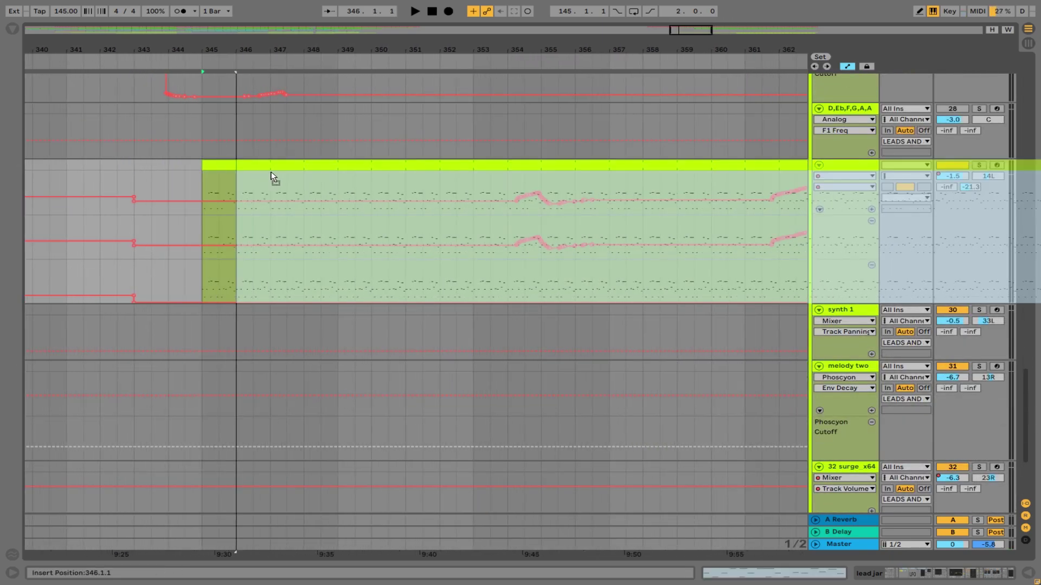
left_click(196, 74)
left_click_drag(196, 51, 196, 76)
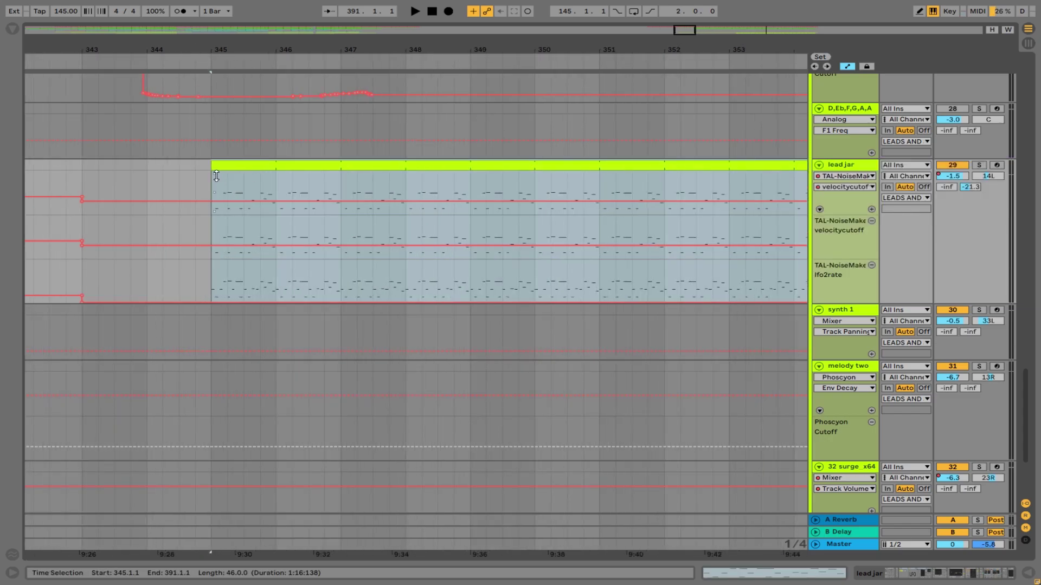
scroll(223, 238, "up", 1)
Re-enable the overridden Cutoff automation on the melody one track.
left_click_drag(1028, 401, 1028, 117)
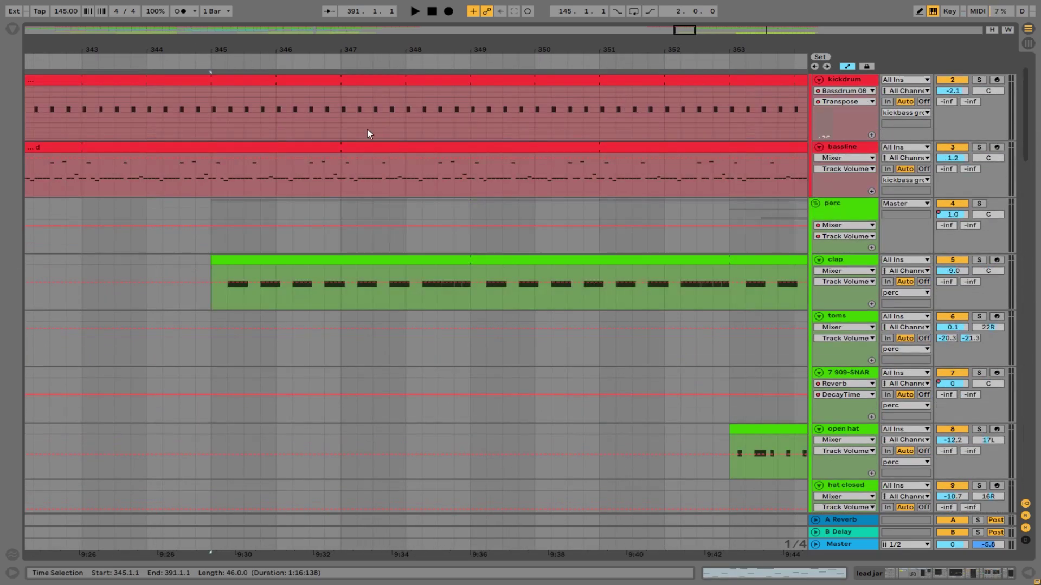
left_click(230, 108)
left_click_drag(231, 51, 231, 28)
scroll(353, 179, "down", 2)
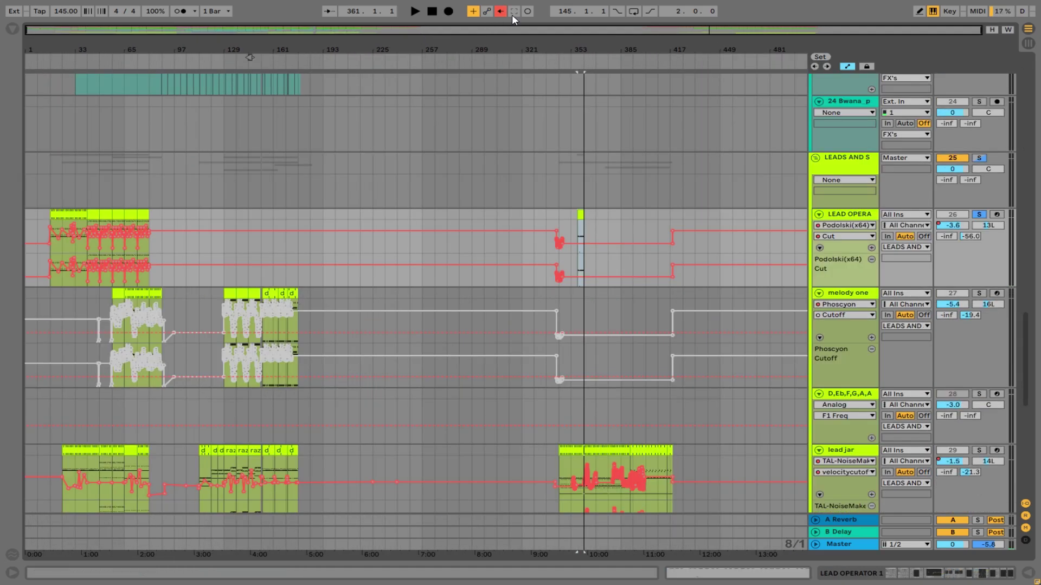
left_click(501, 11)
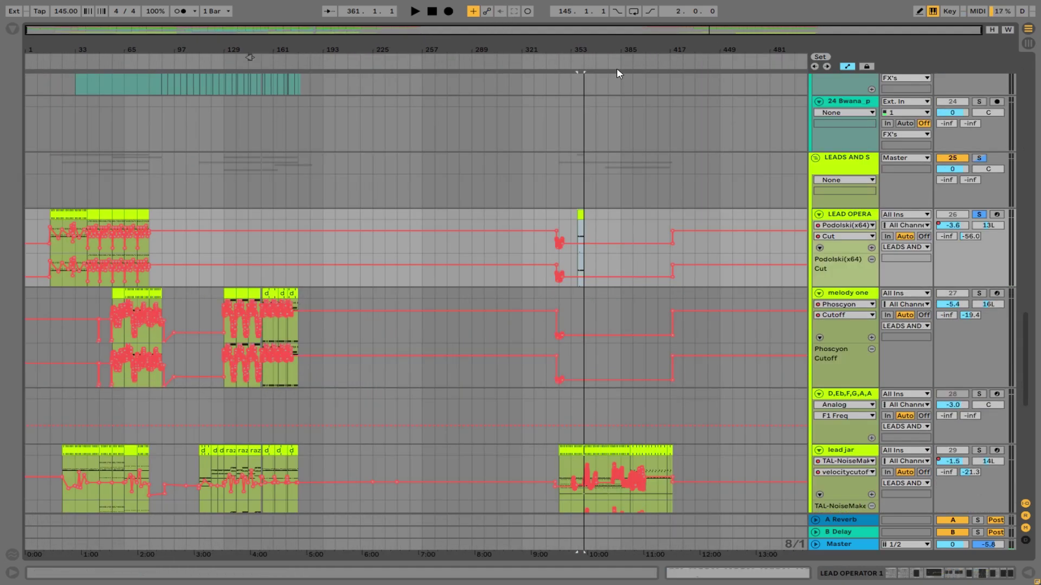
left_click_drag(607, 53, 623, 217)
Look over the clips and mixer of all tracks in the Session View and return to the Arrangement View.
key("Tab")
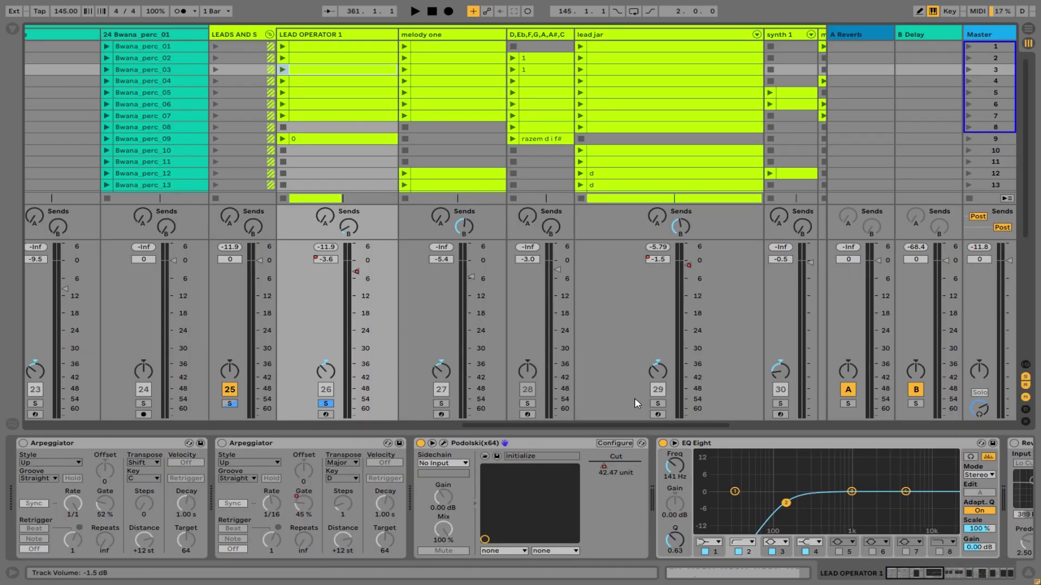
left_click_drag(526, 424, 51, 393)
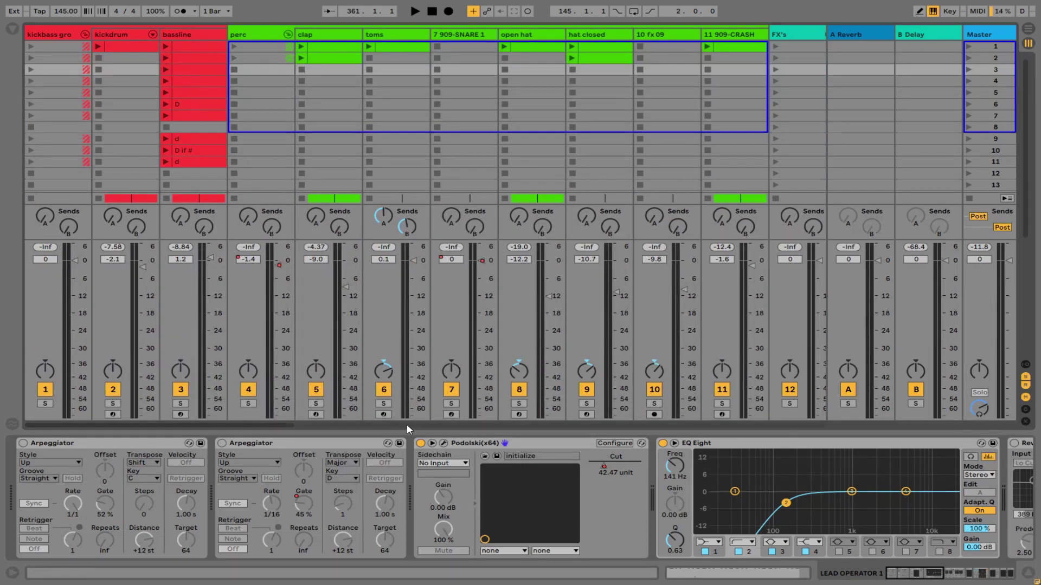
left_click_drag(405, 432, 474, 467)
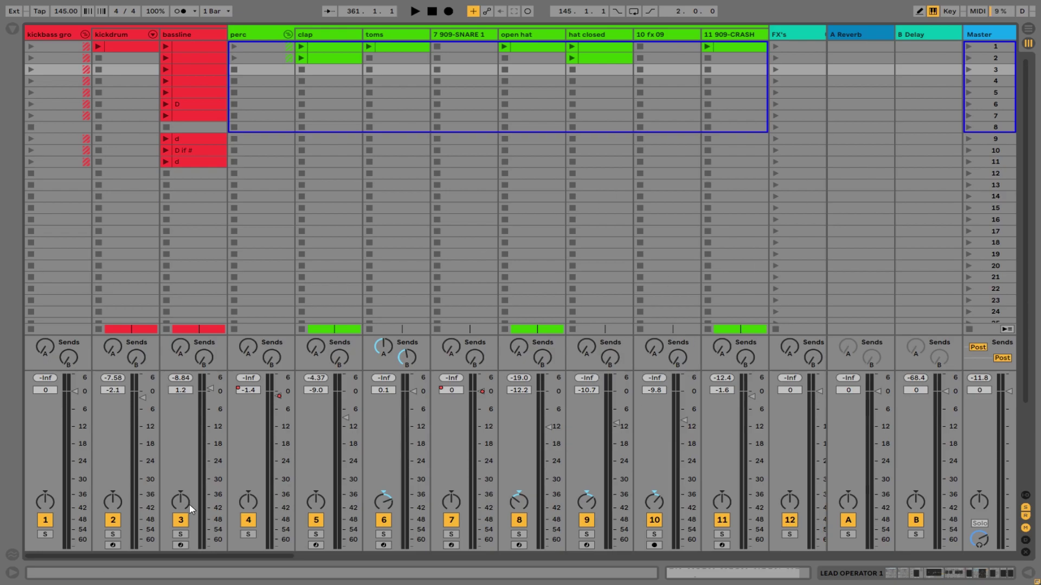
left_click_drag(268, 556, 235, 559)
left_click_drag(268, 557, 653, 526)
key("Tab")
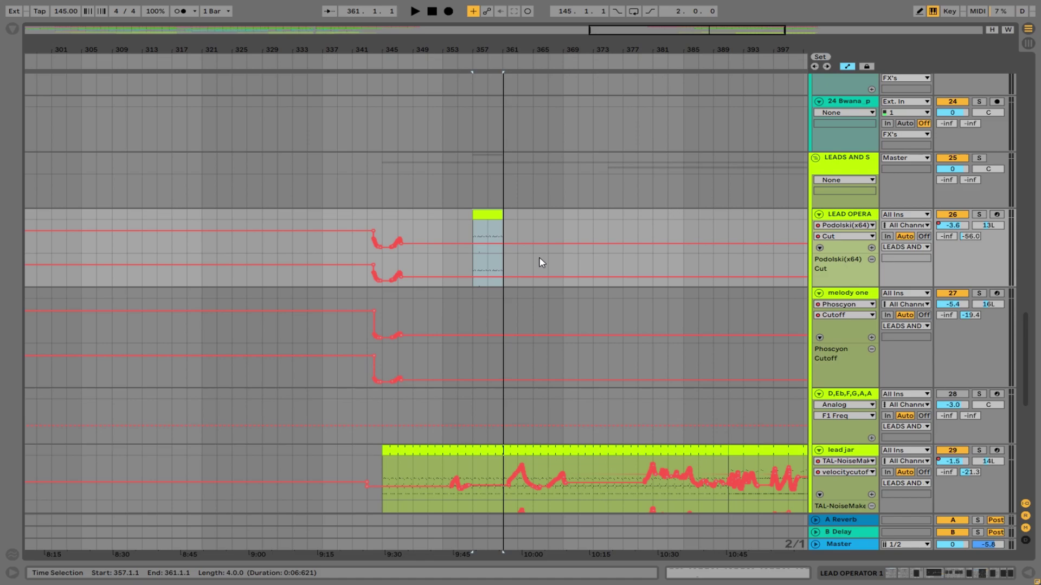
Review the rearranged clips around bar 361 and show the whole arrangement from the kickbass group down.
scroll(601, 306, "down", 3)
left_click_drag(555, 49, 555, 8)
left_click_drag(1029, 343, 1029, 142)
left_click_drag(545, 48, 544, 60)
scroll(653, 314, "up", 10)
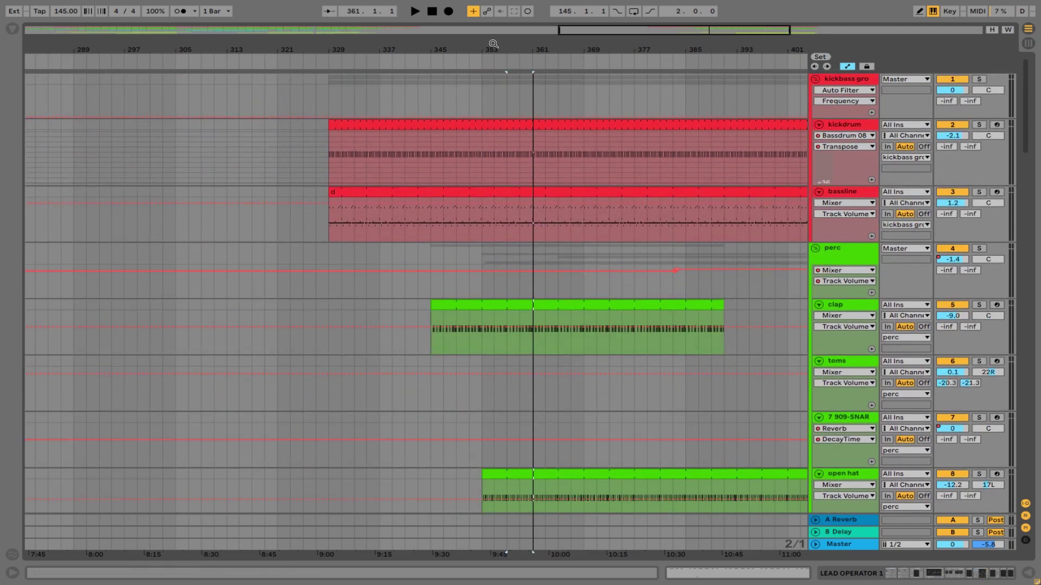
double_click(574, 49)
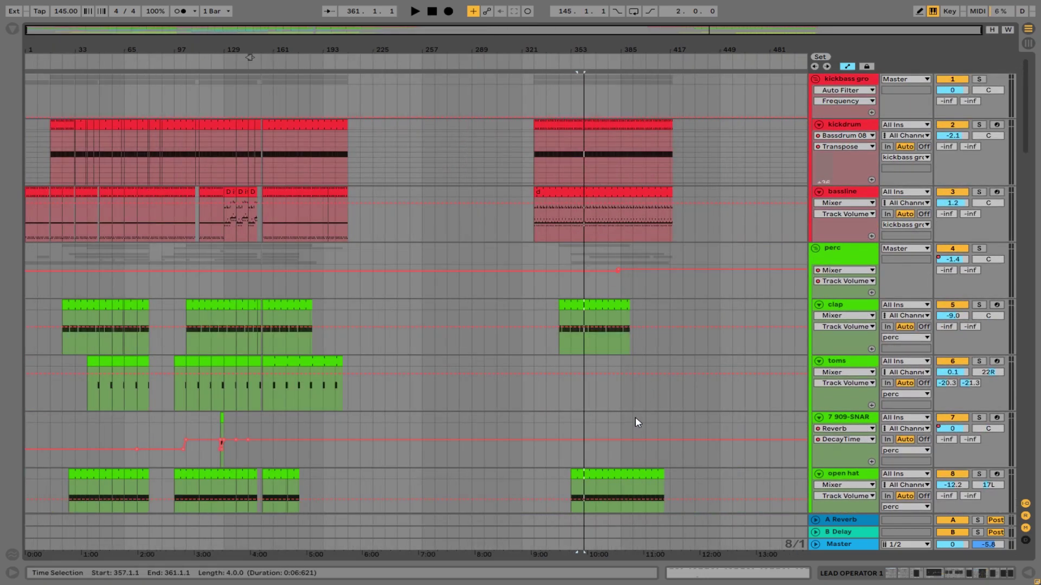